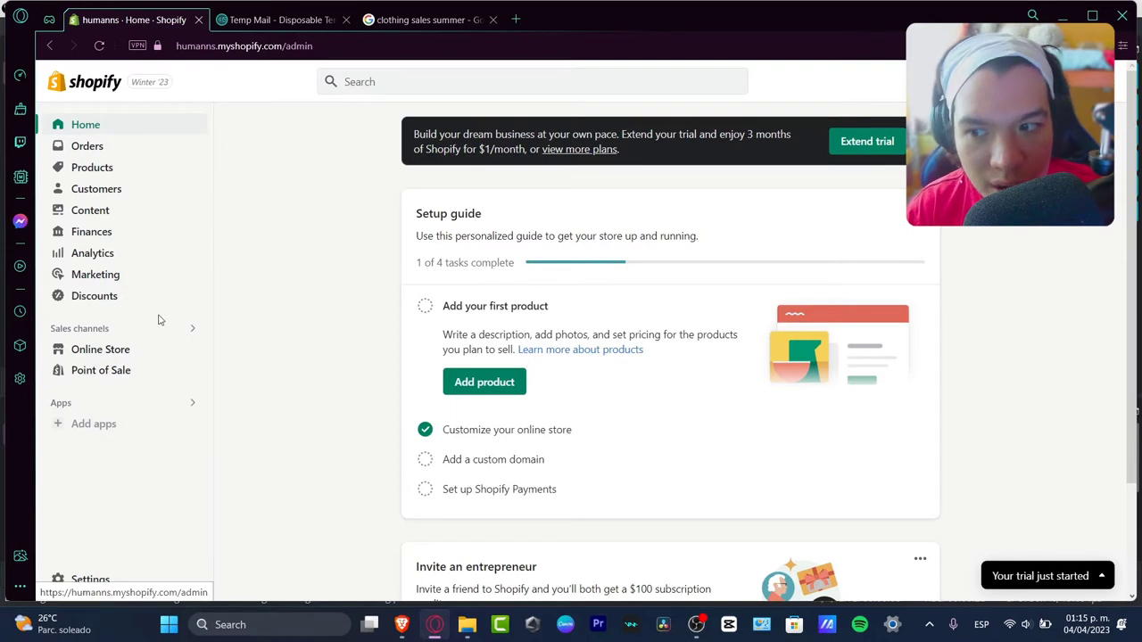
Step: Open the 'Landing Page 30% Discount' page from Online Store > Pages
click(140, 349)
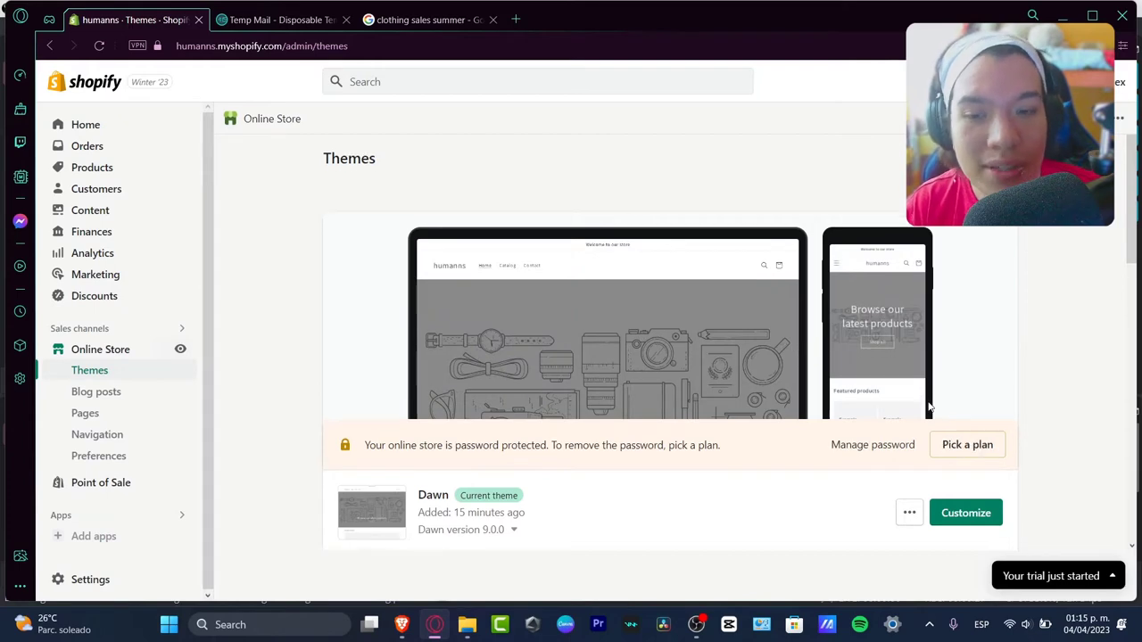
scroll(517, 349, down, 3)
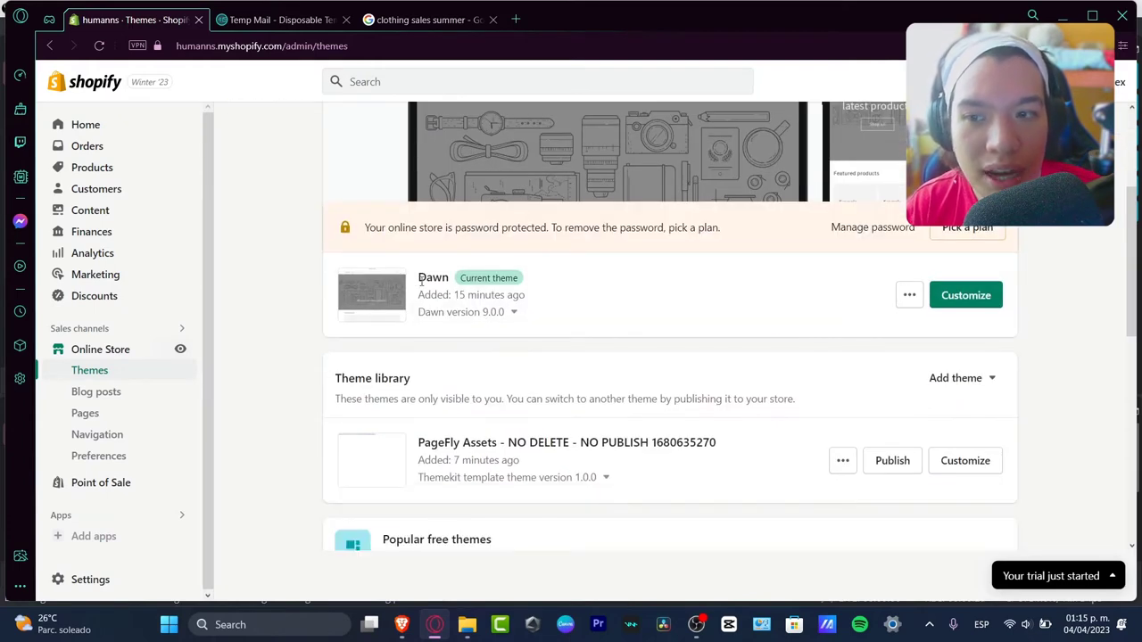
click(136, 415)
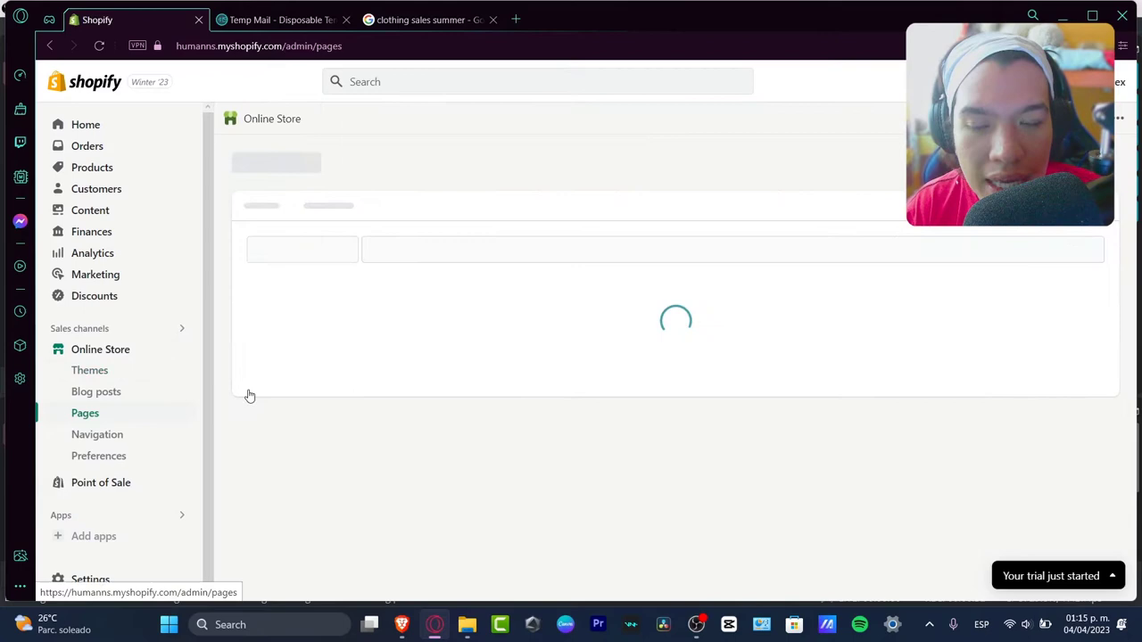
click(395, 444)
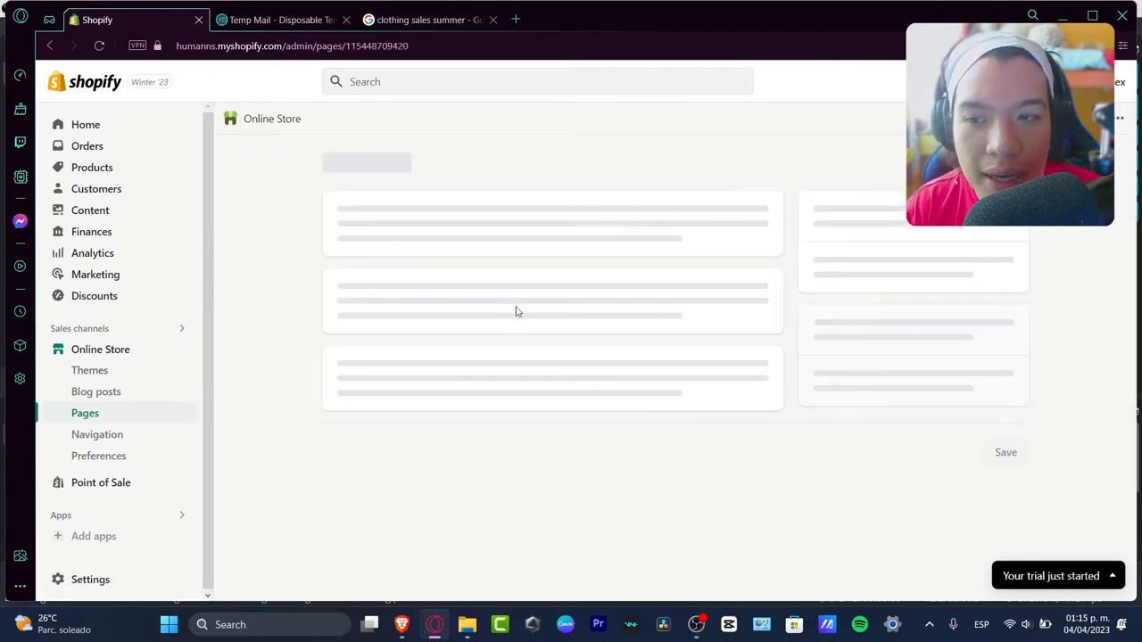
Step: Preview the Landing Page 30% Discount on the storefront, then return to the admin editor
click(836, 165)
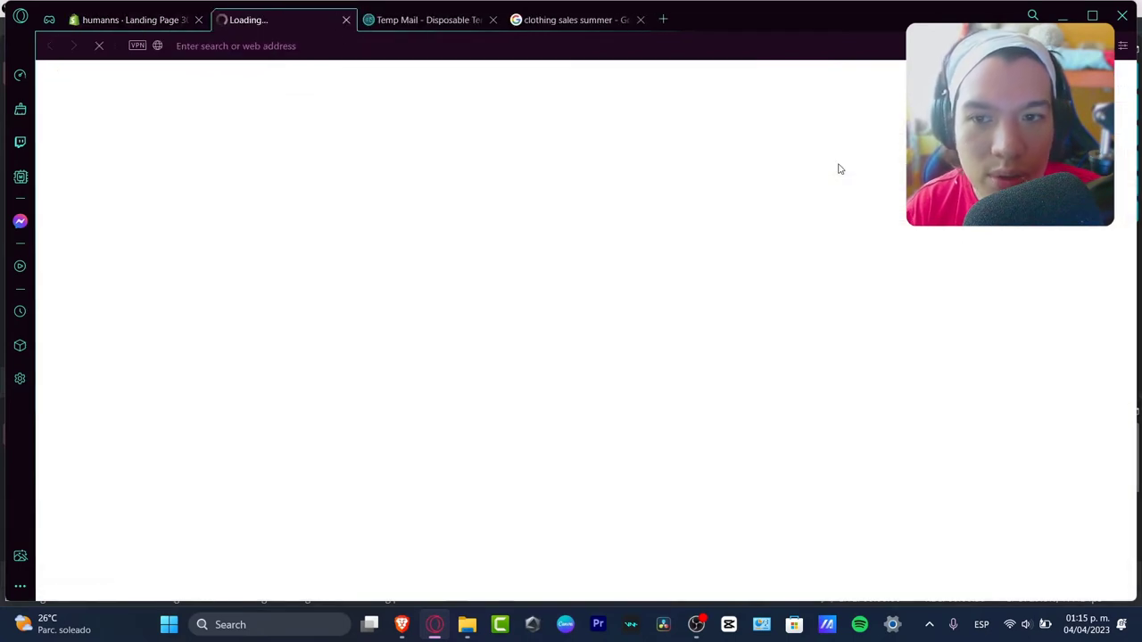
scroll(721, 205, down, 20)
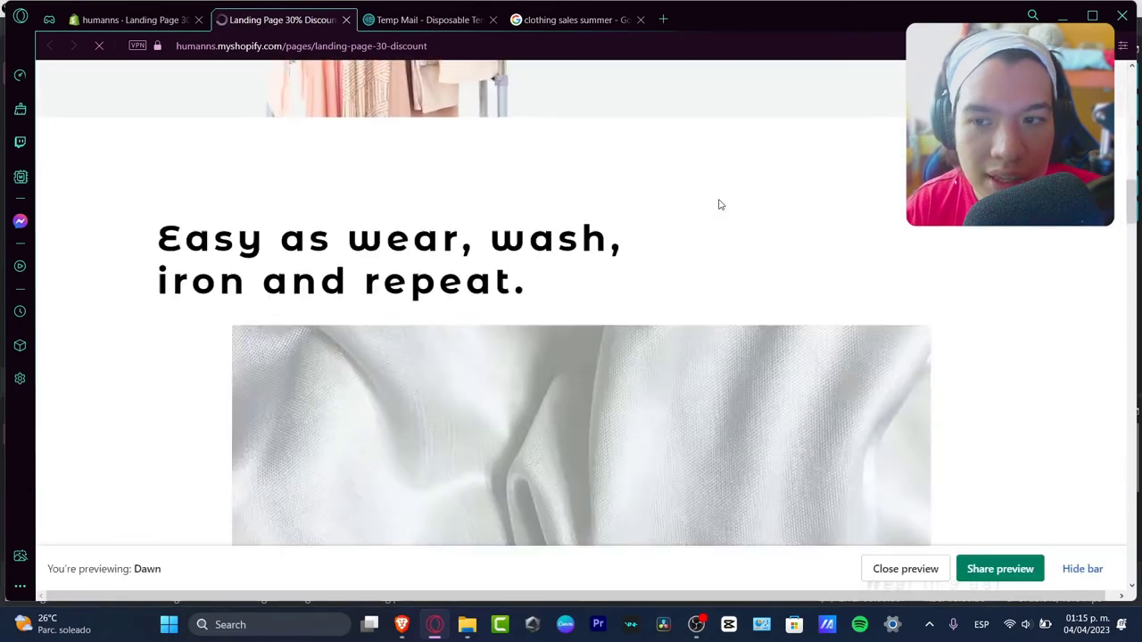
scroll(722, 199, down, 10)
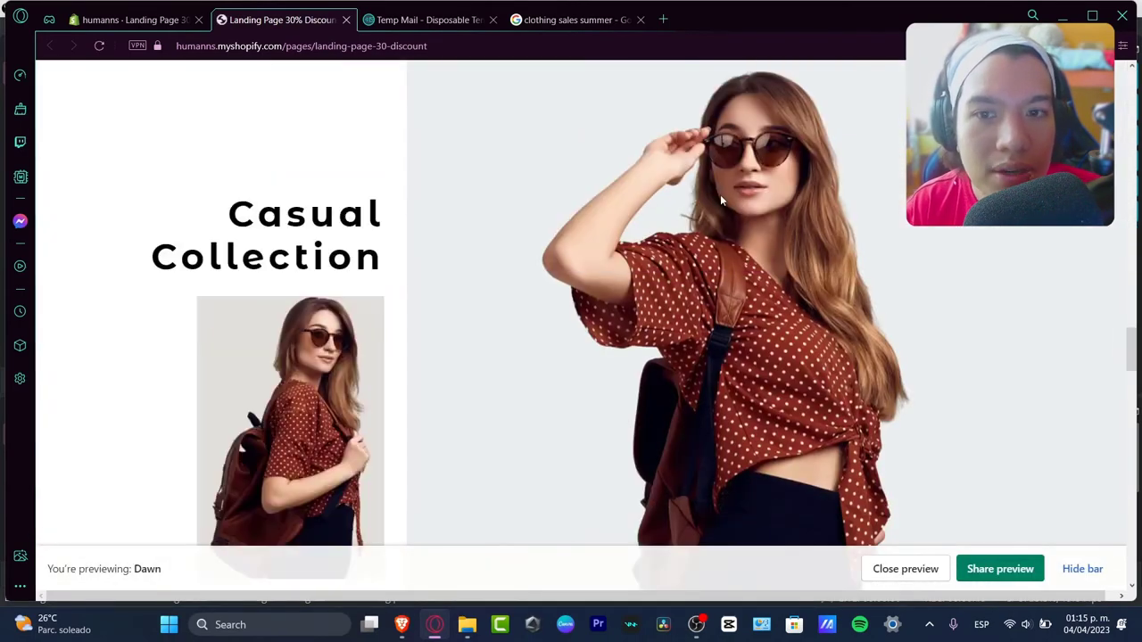
scroll(720, 200, down, 5)
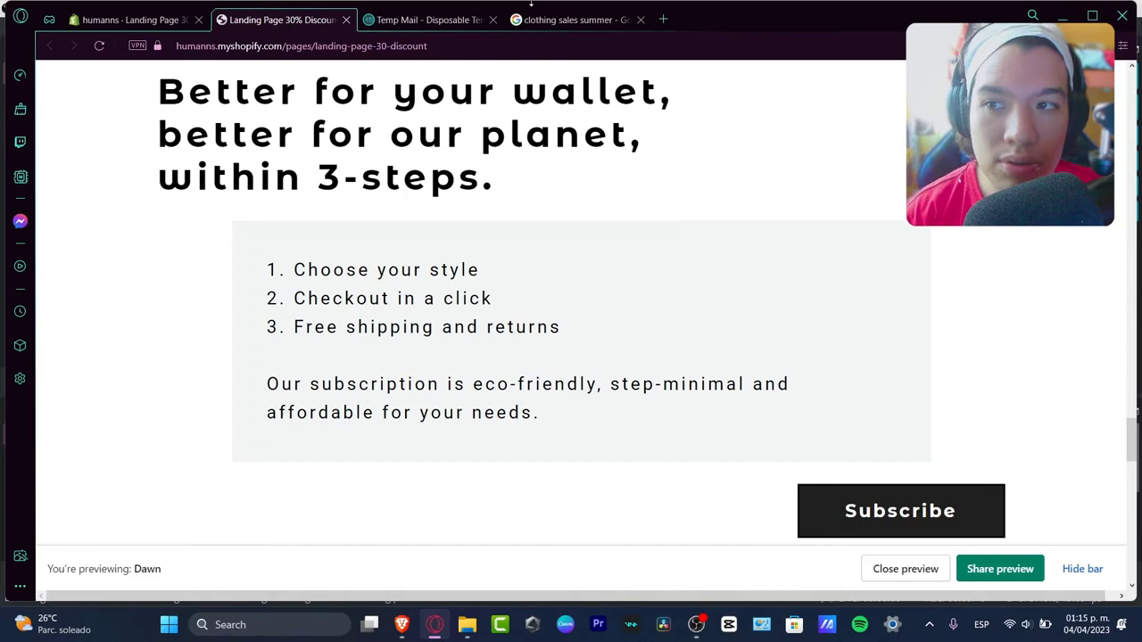
click(187, 22)
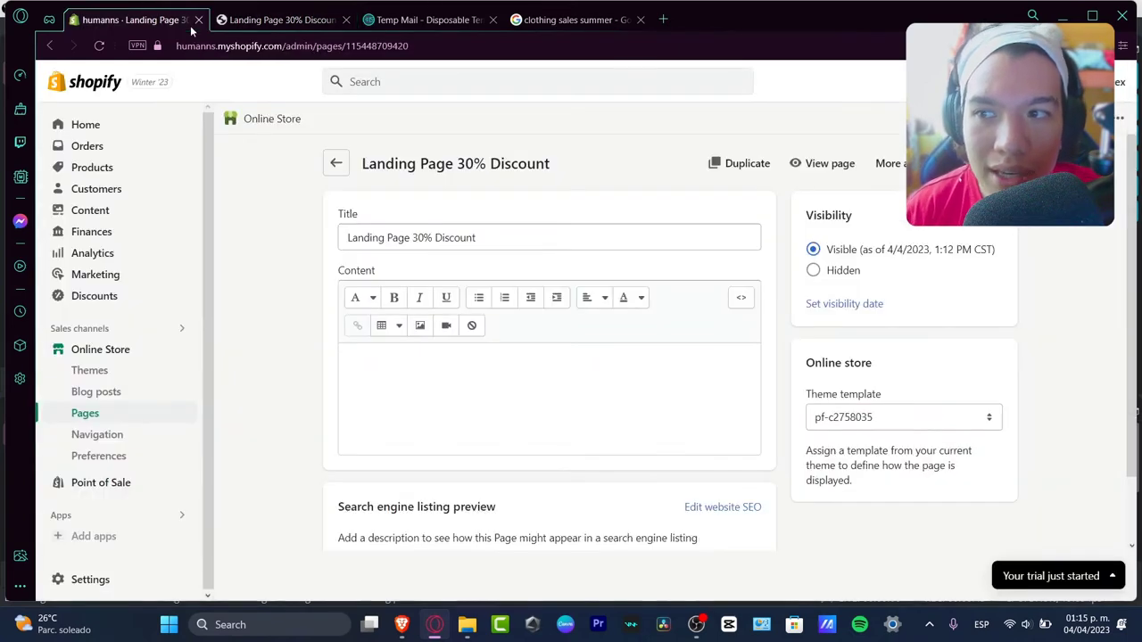
Step: Go to Settings > Languages to view English as the store's default language
click(114, 578)
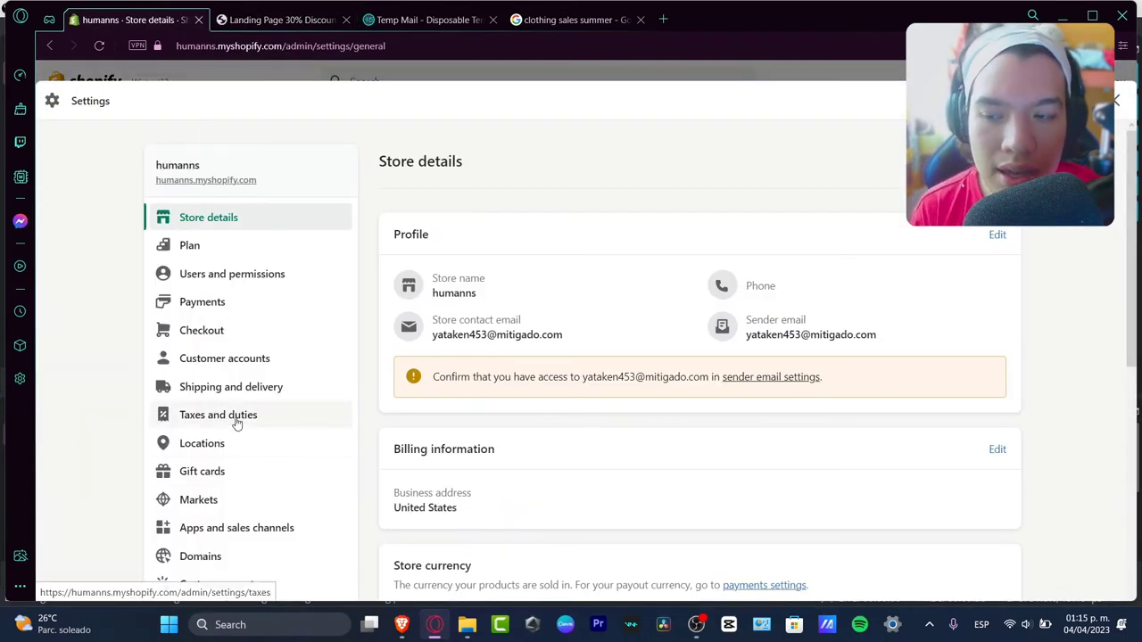
scroll(246, 344, down, 3)
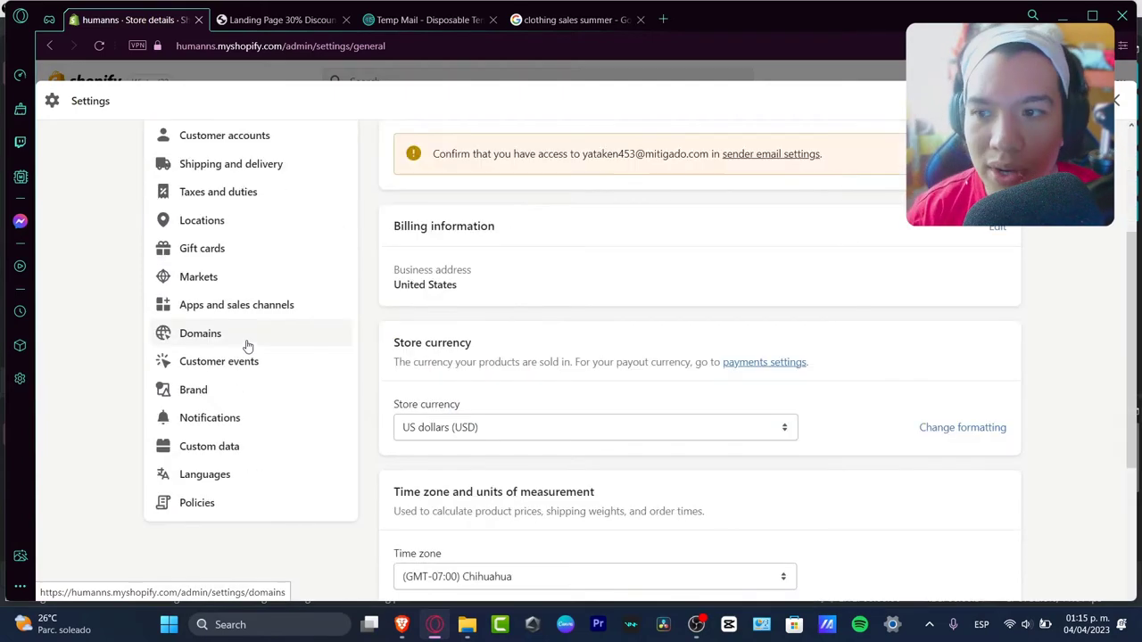
click(234, 483)
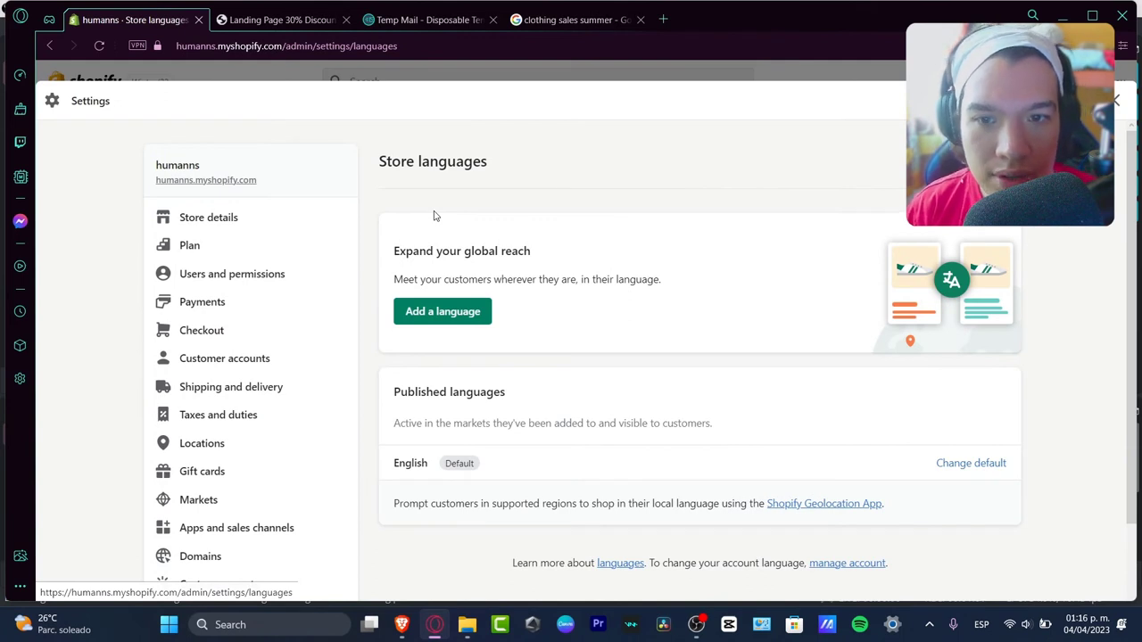
Step: Add Spanish from the Language dropdown as a new unpublished store language
click(442, 311)
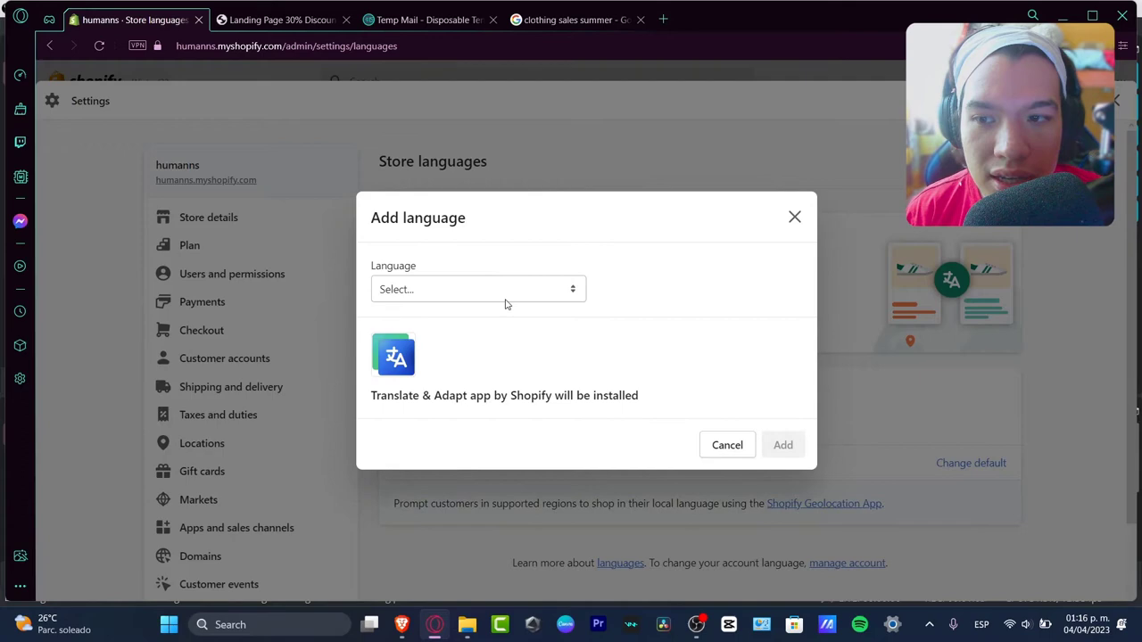
click(503, 298)
scroll(497, 387, down, 8)
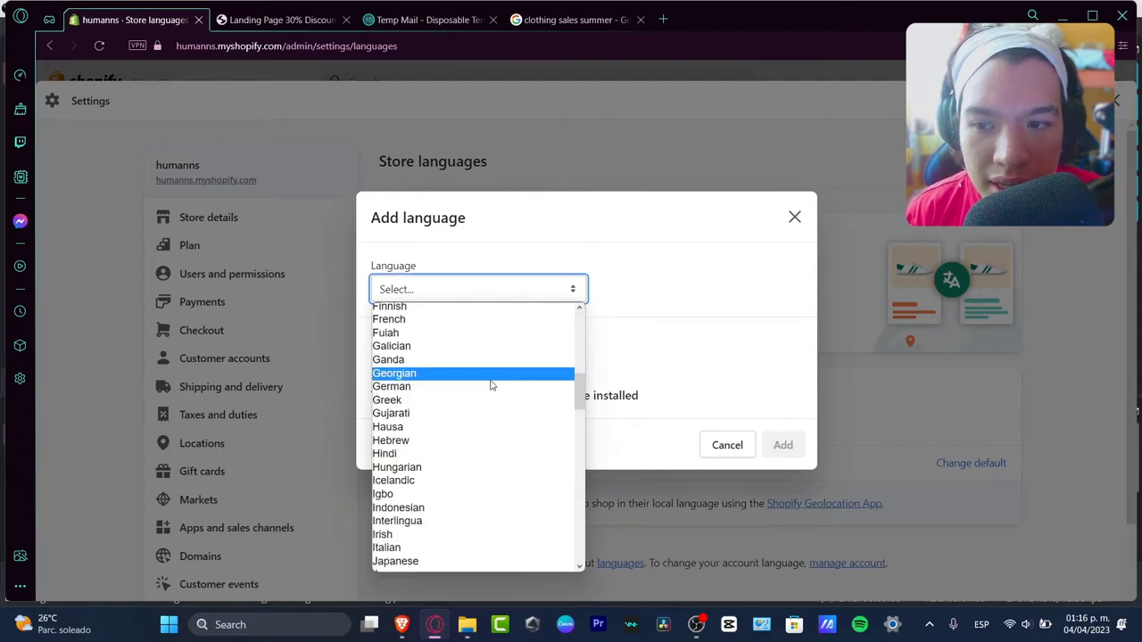
scroll(494, 445, down, 15)
click(494, 457)
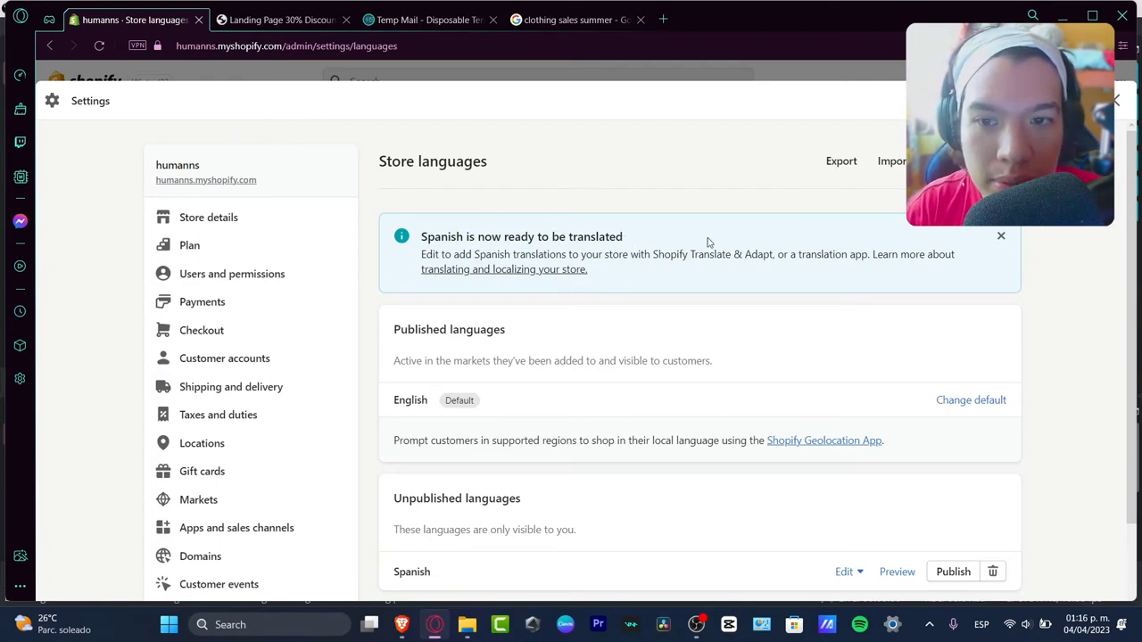
scroll(633, 324, down, 2)
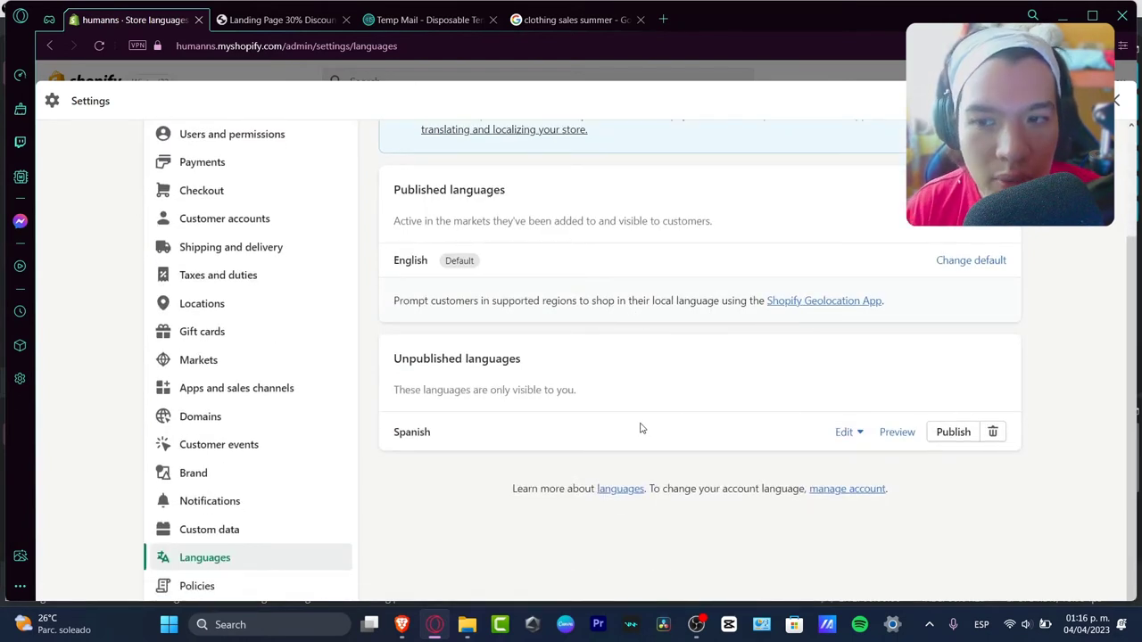
drag(410, 358, 525, 368)
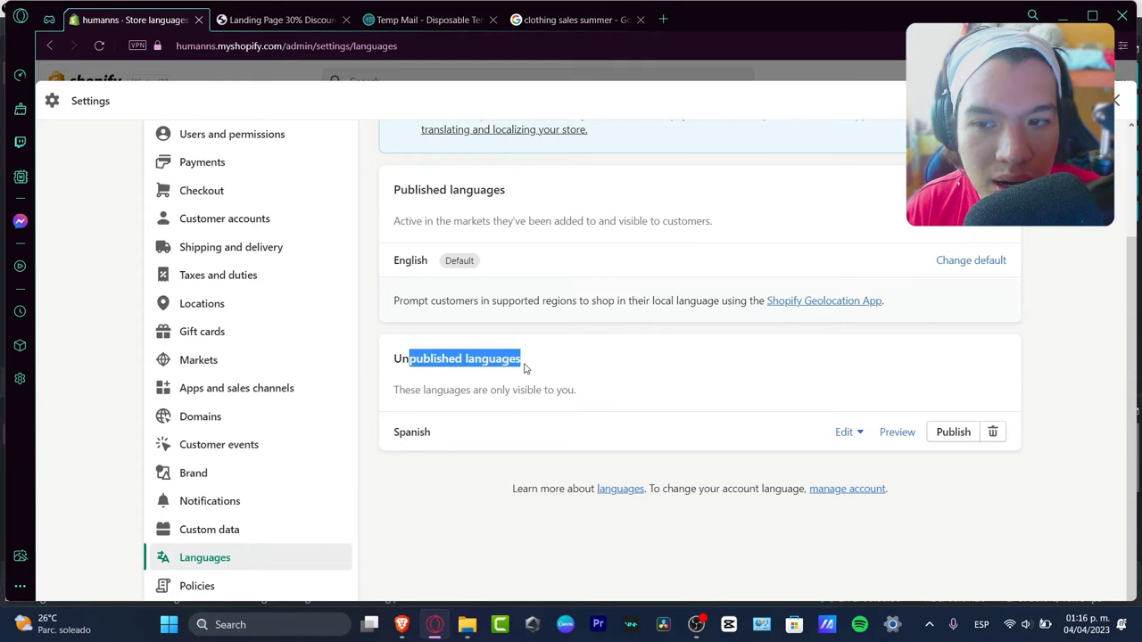
Step: Open the Spanish translations in Translate & Adapt
click(861, 408)
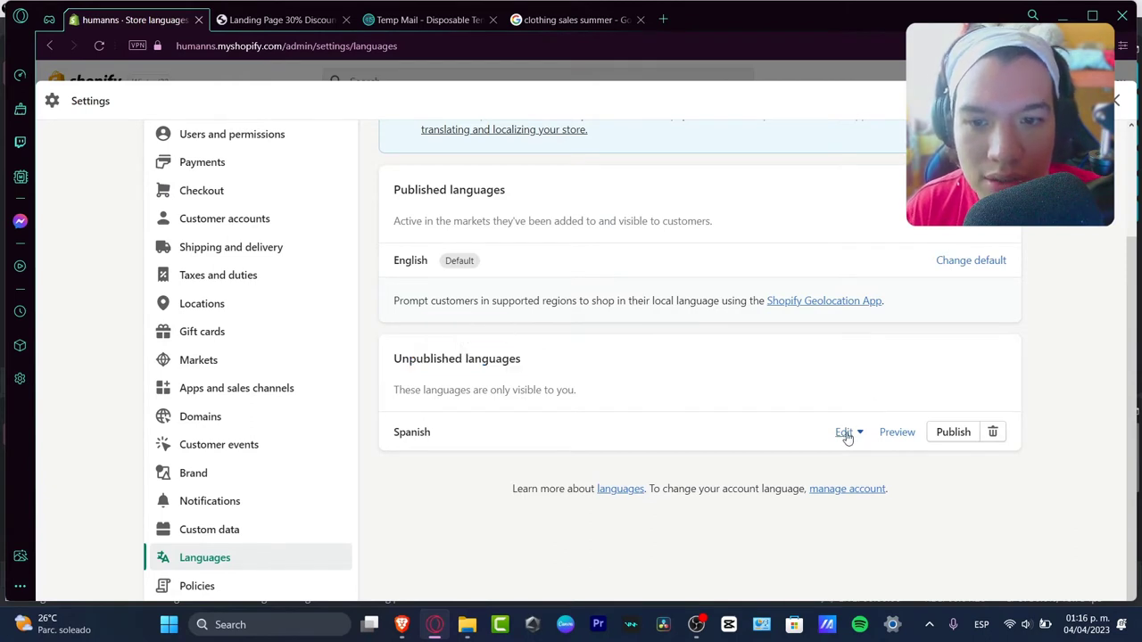
click(846, 434)
click(866, 473)
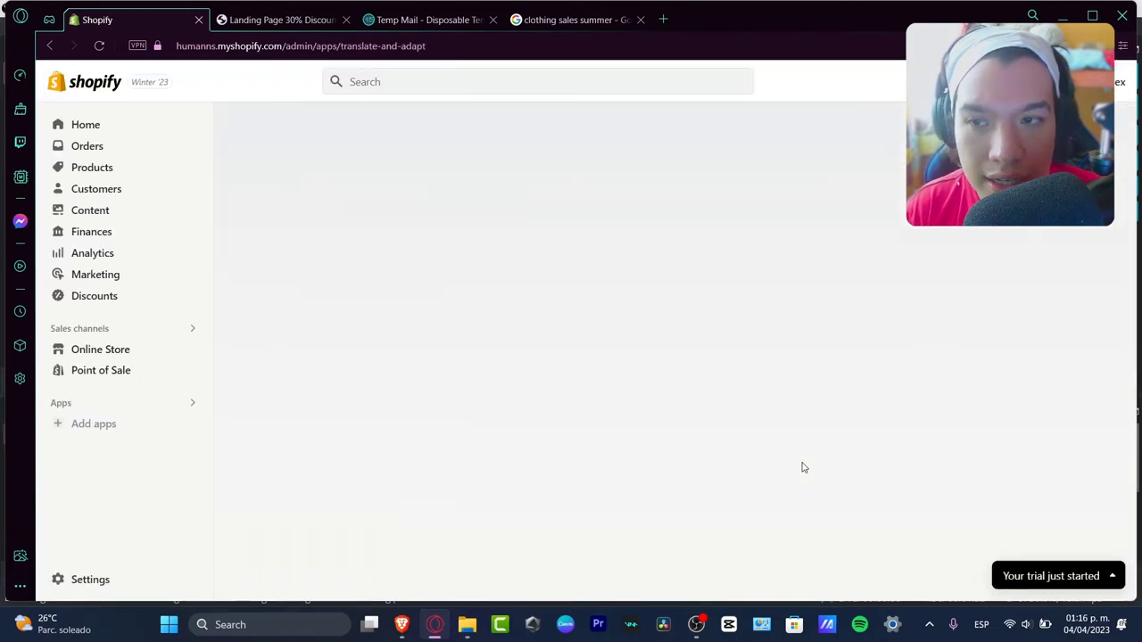
scroll(575, 345, down, 6)
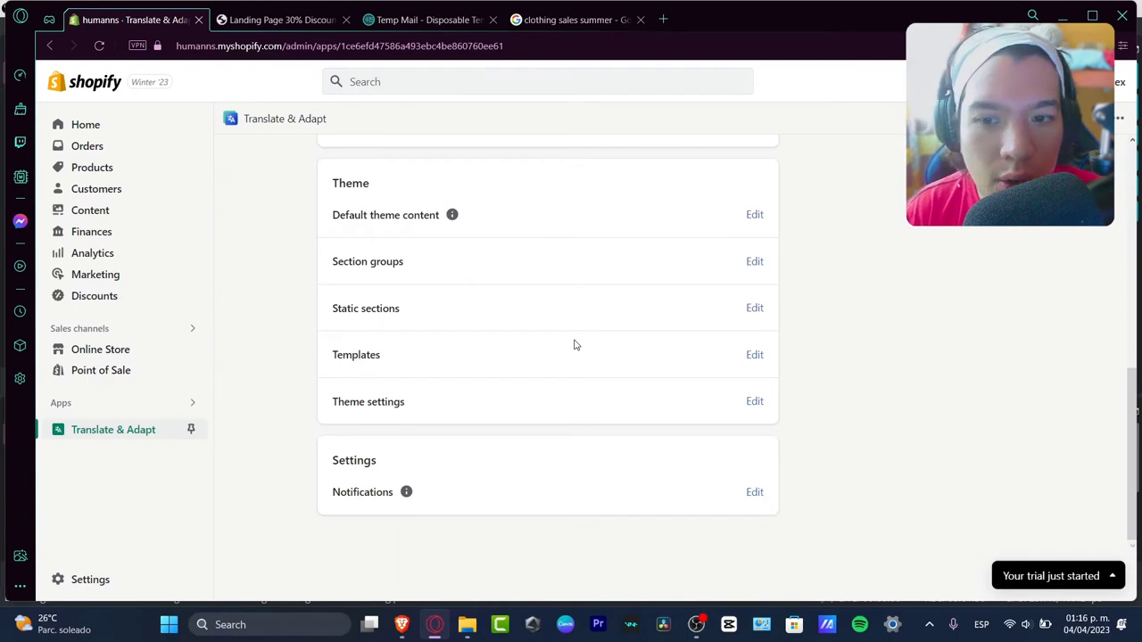
scroll(575, 345, up, 6)
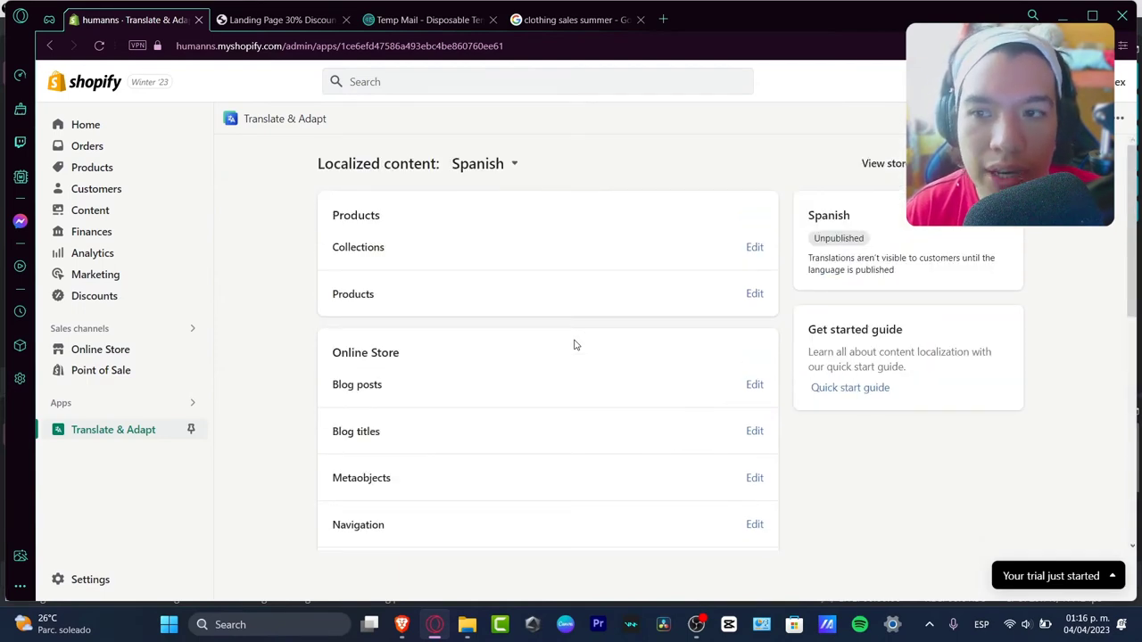
Step: Check the landing page storefront preview, then return to Translate & Adapt
click(306, 24)
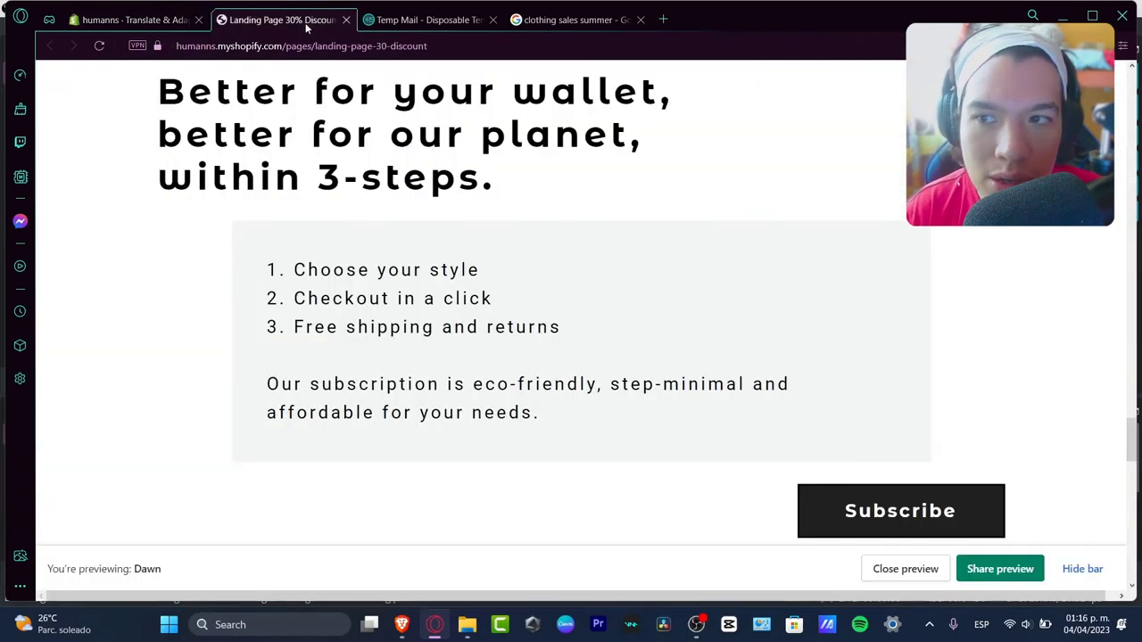
scroll(595, 311, down, 8)
scroll(594, 309, up, 8)
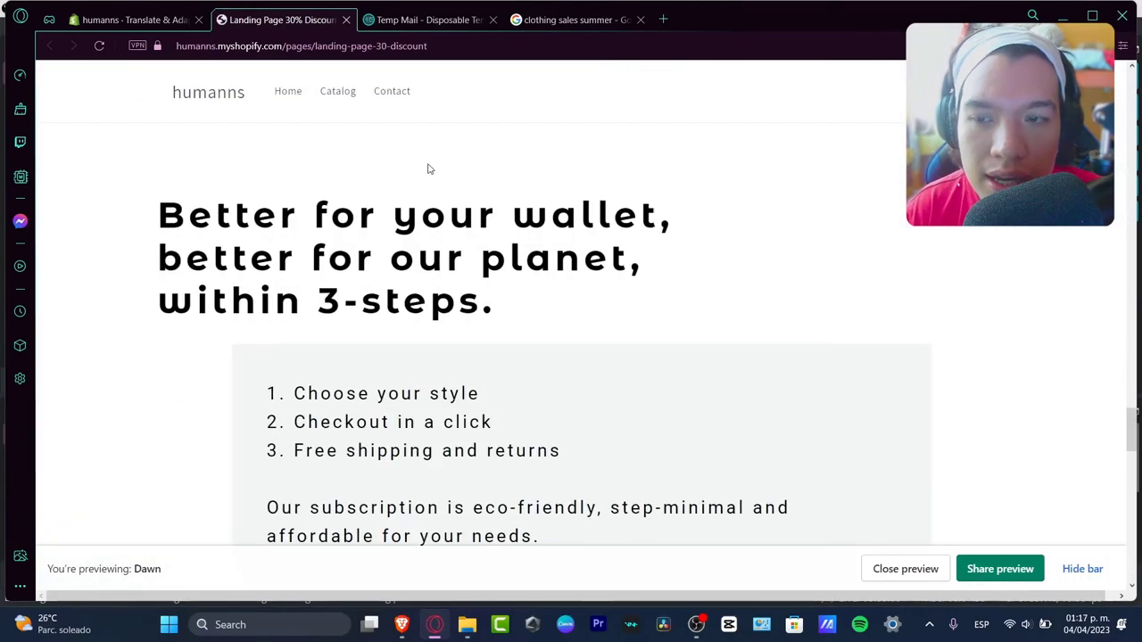
click(135, 22)
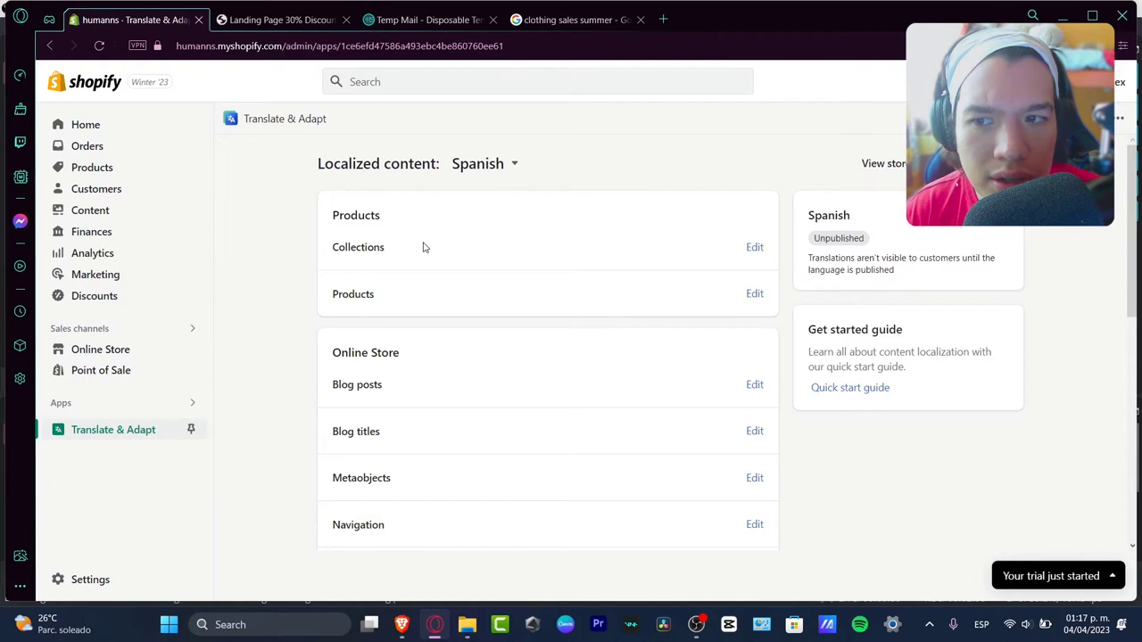
Step: Edit the Spanish collection translations and step through the five-step Get started guide
click(750, 248)
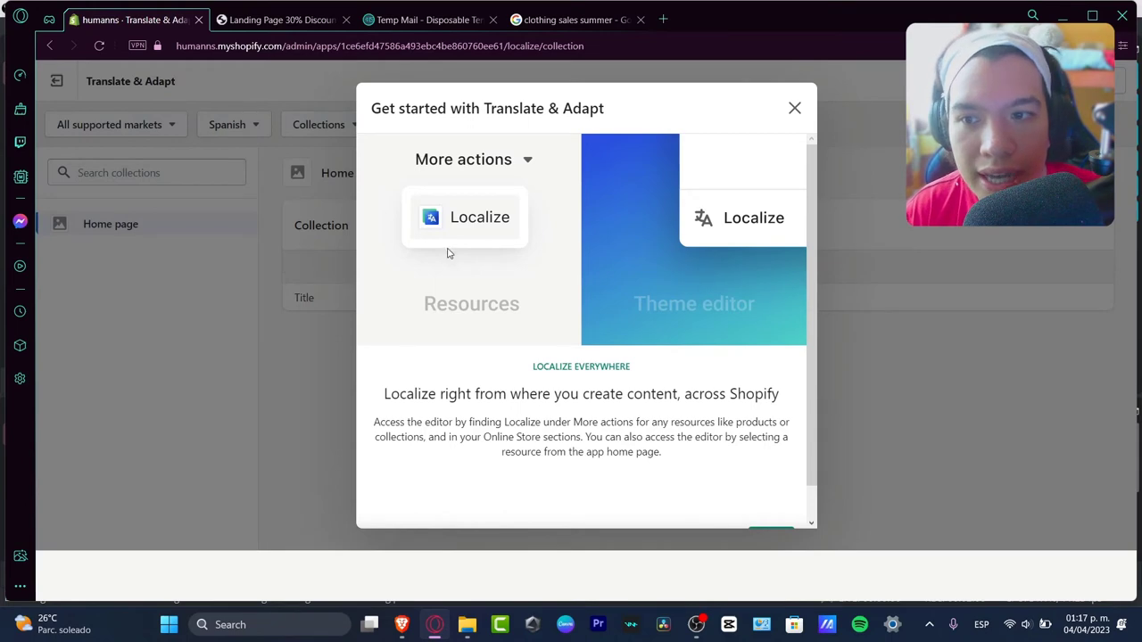
scroll(754, 459, down, 1)
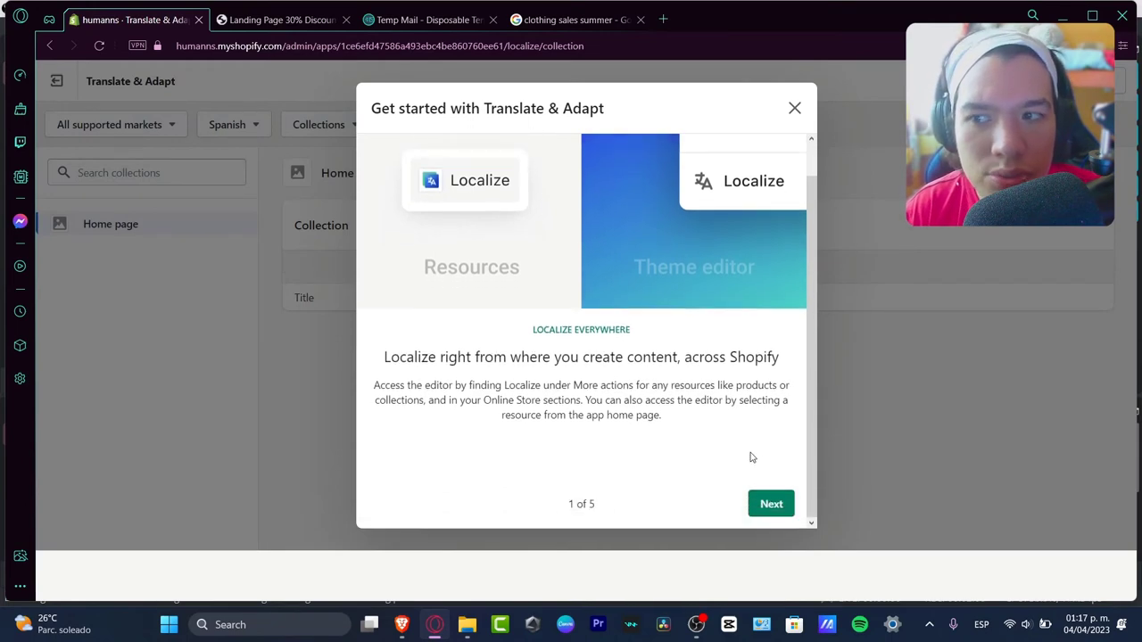
click(772, 506)
click(772, 505)
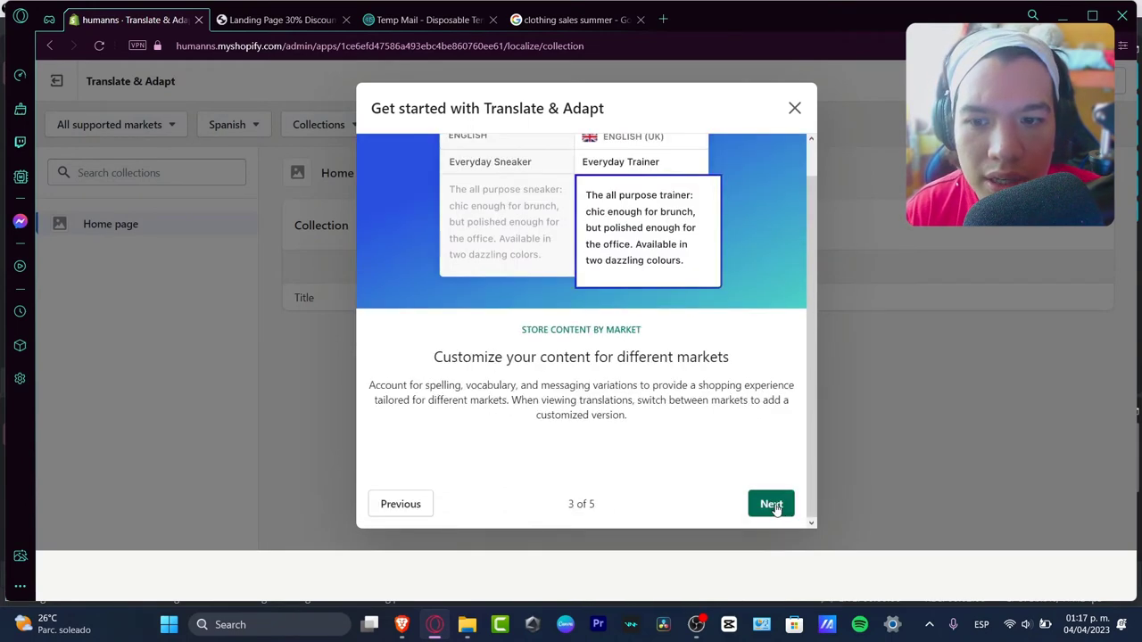
click(773, 505)
click(772, 505)
click(773, 505)
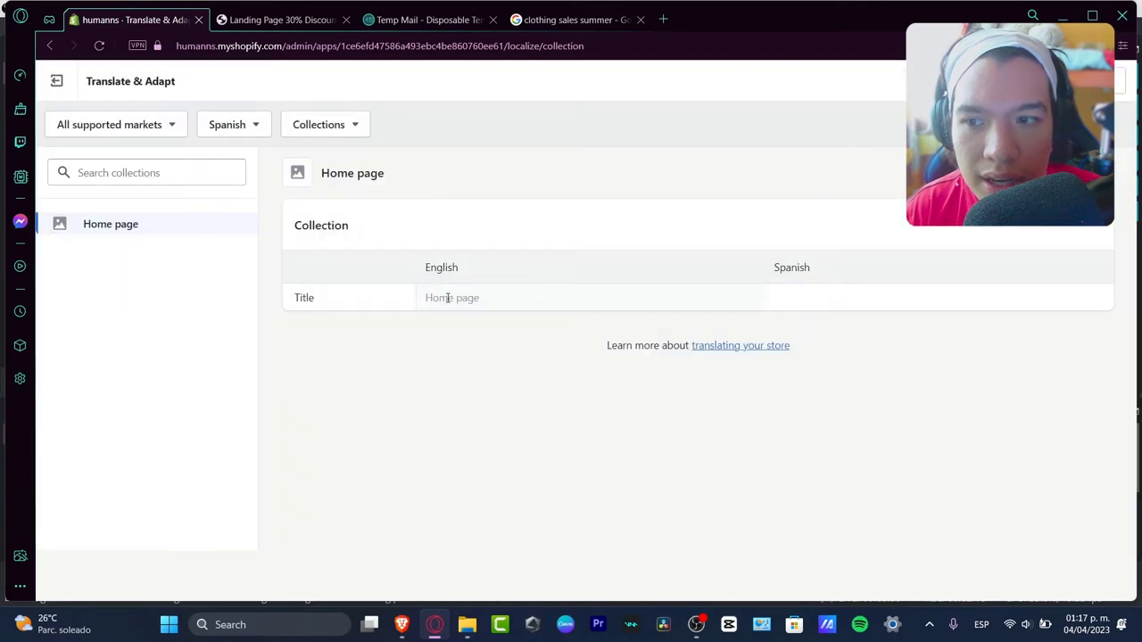
Step: Paste a Spanish title for the Home page collection, then clear it
click(505, 301)
click(339, 304)
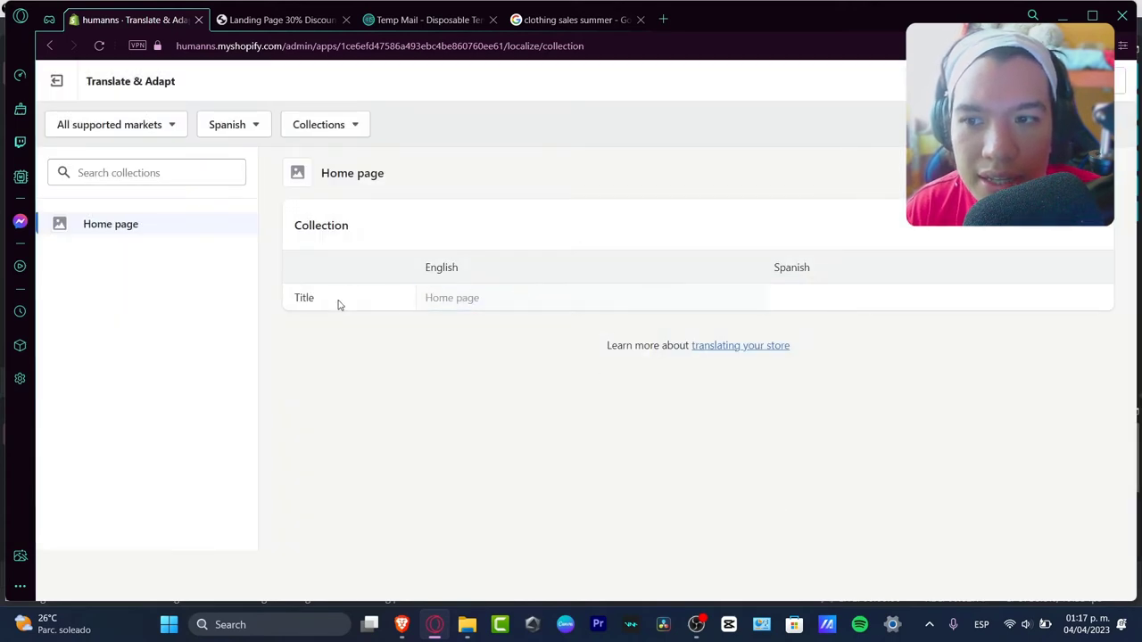
click(496, 301)
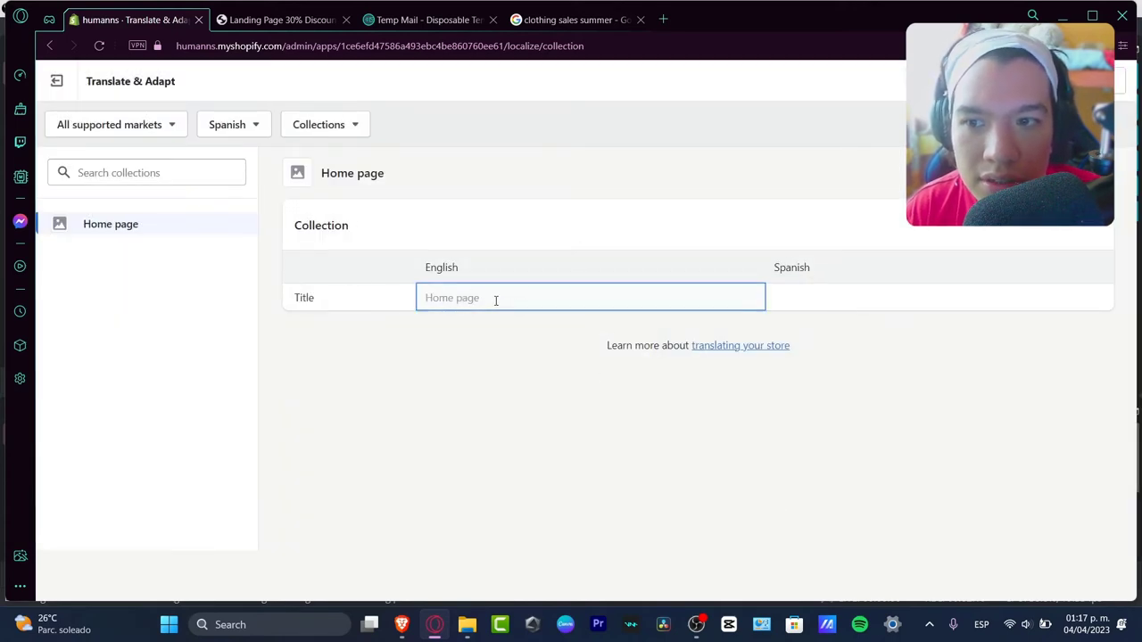
click(785, 302)
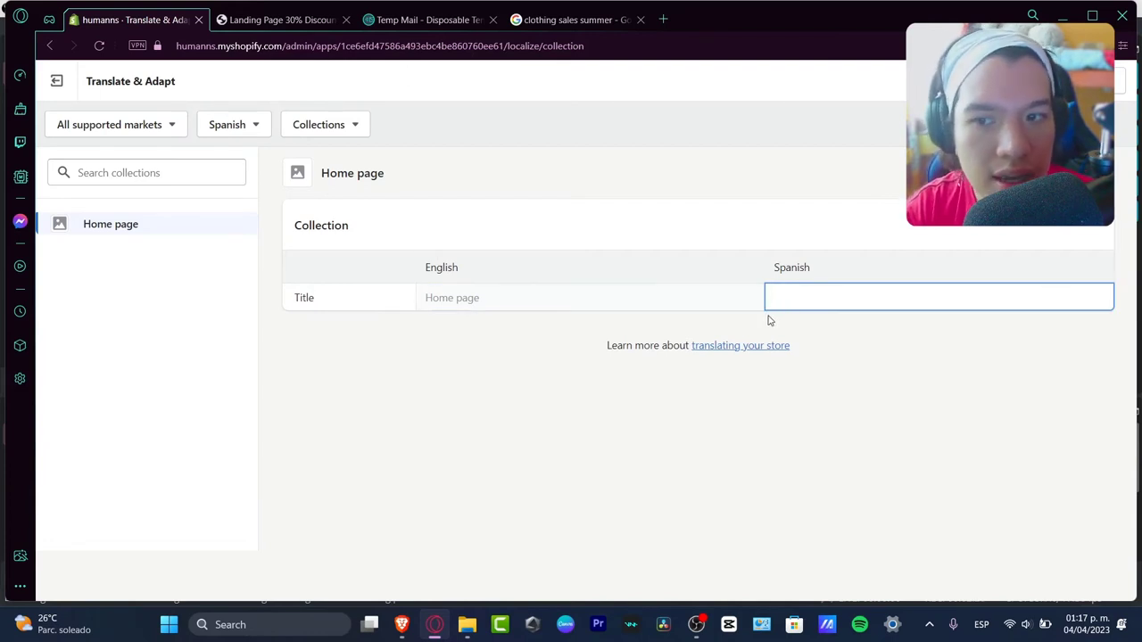
text(Página Principal)
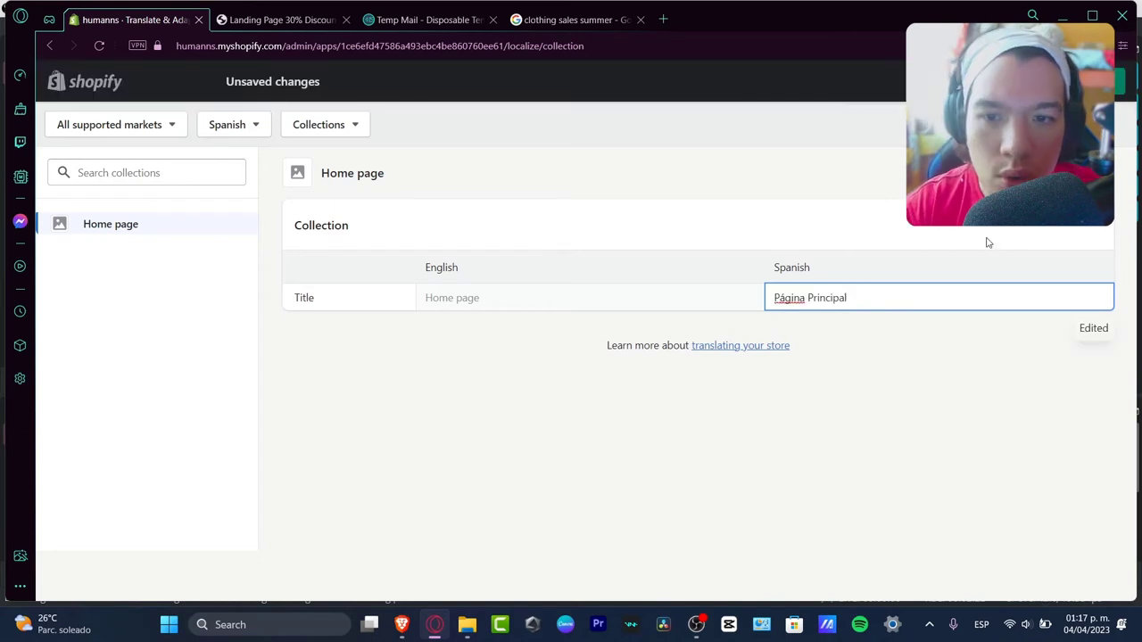
key(ctrl+a)
key(BackSpace)
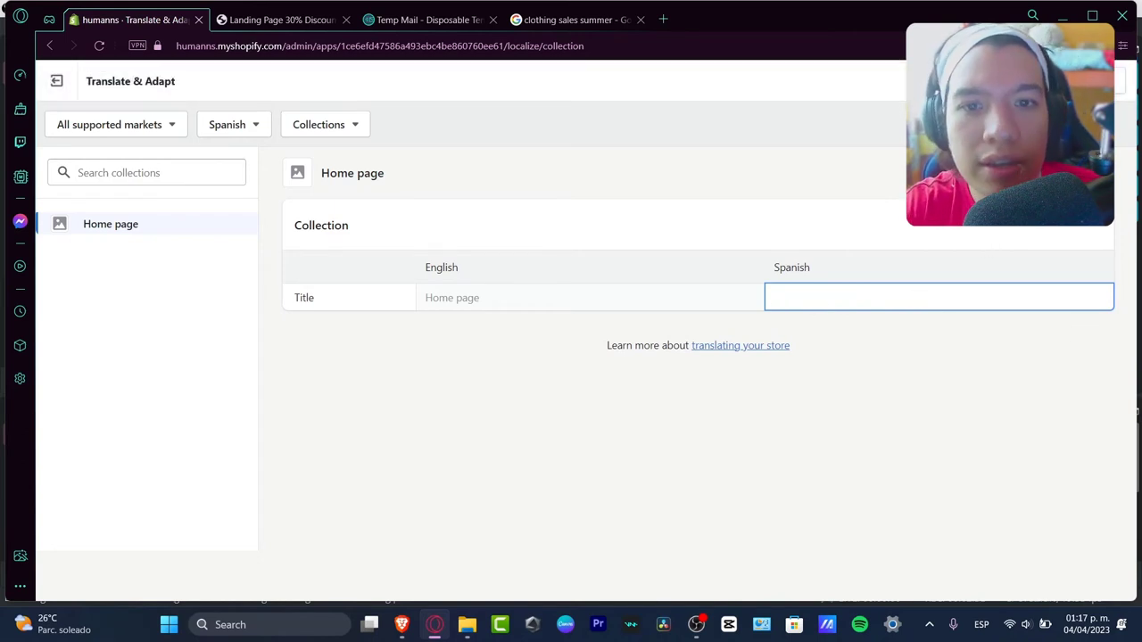
Step: Auto-translate the Home page title to Spanish, giving 'página de inicio'
click(1070, 81)
click(785, 405)
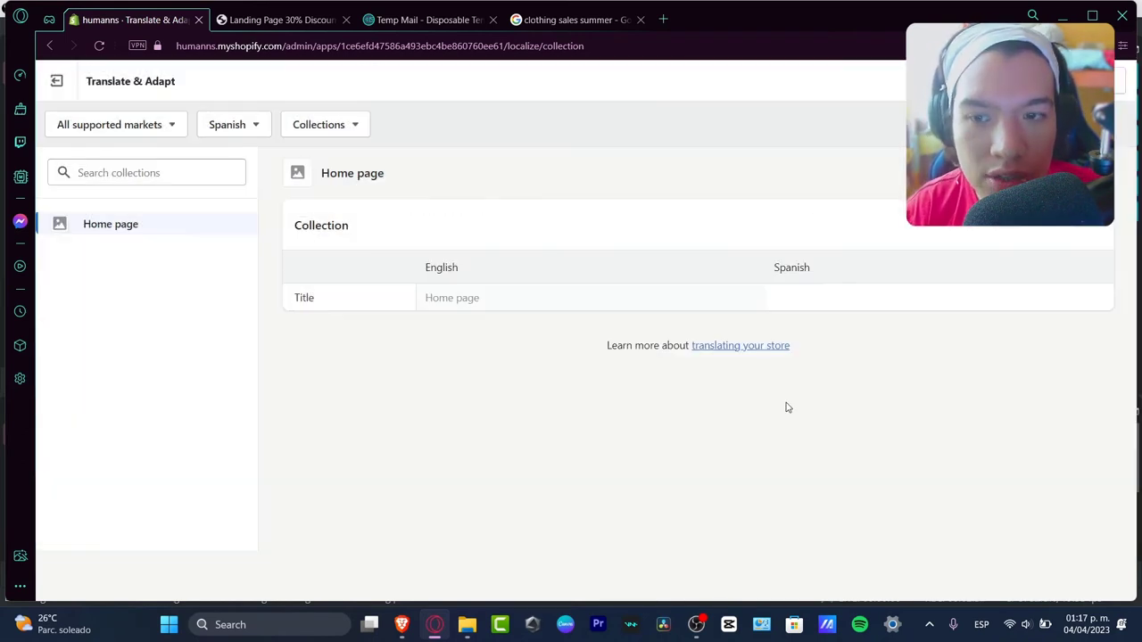
click(207, 137)
click(143, 134)
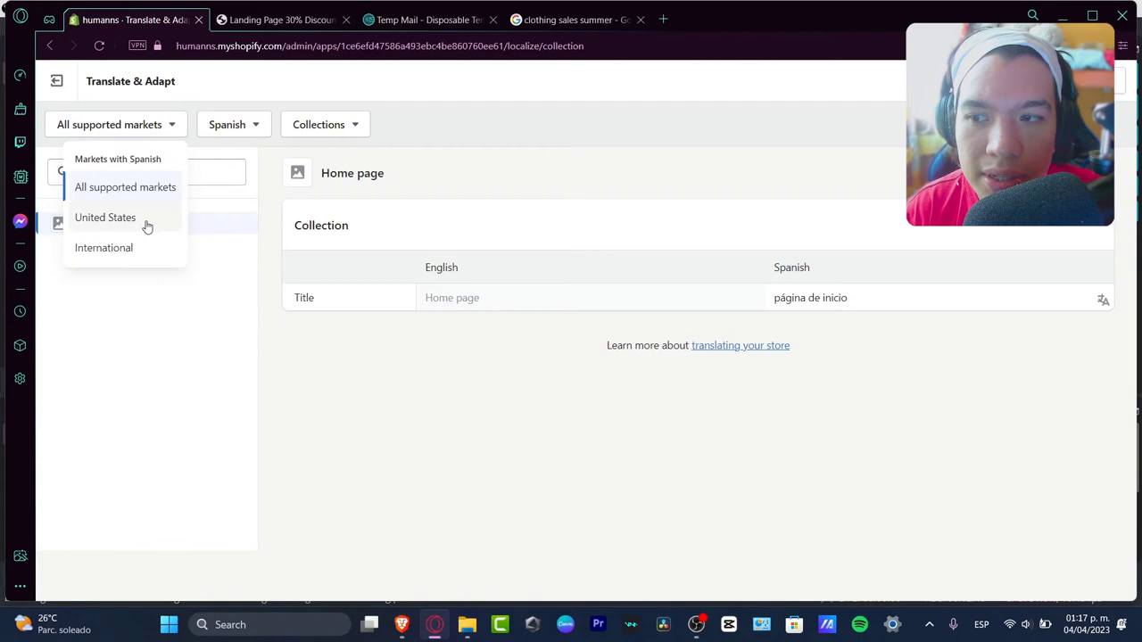
Step: Switch content type from Products to Pages and open Landing Page 30% Discount's Spanish title
click(346, 134)
click(306, 194)
click(321, 125)
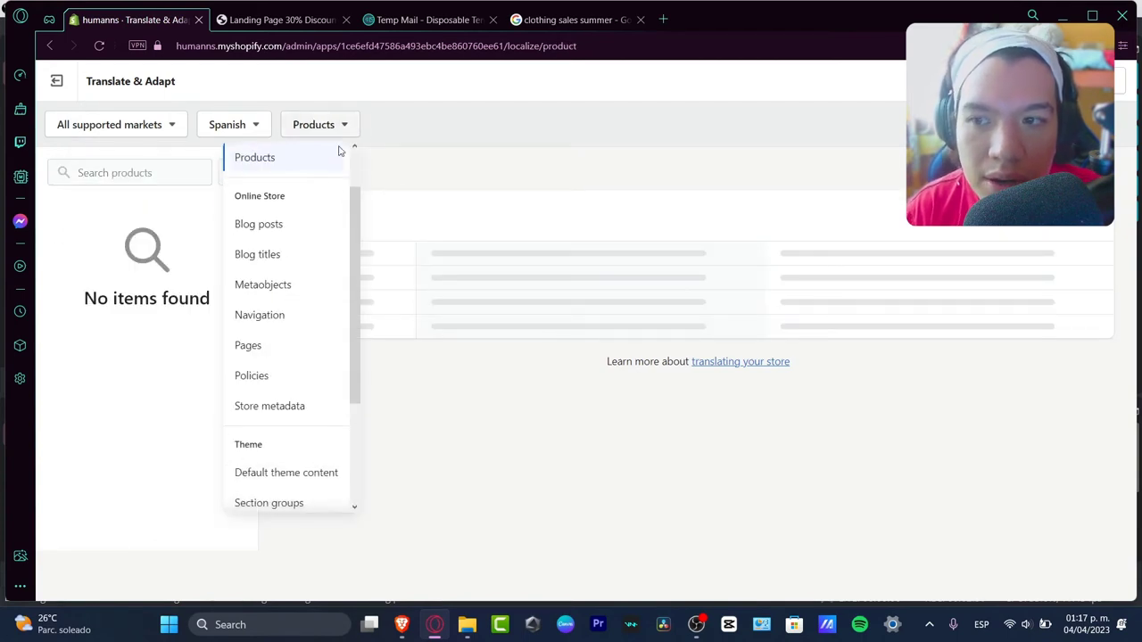
click(278, 348)
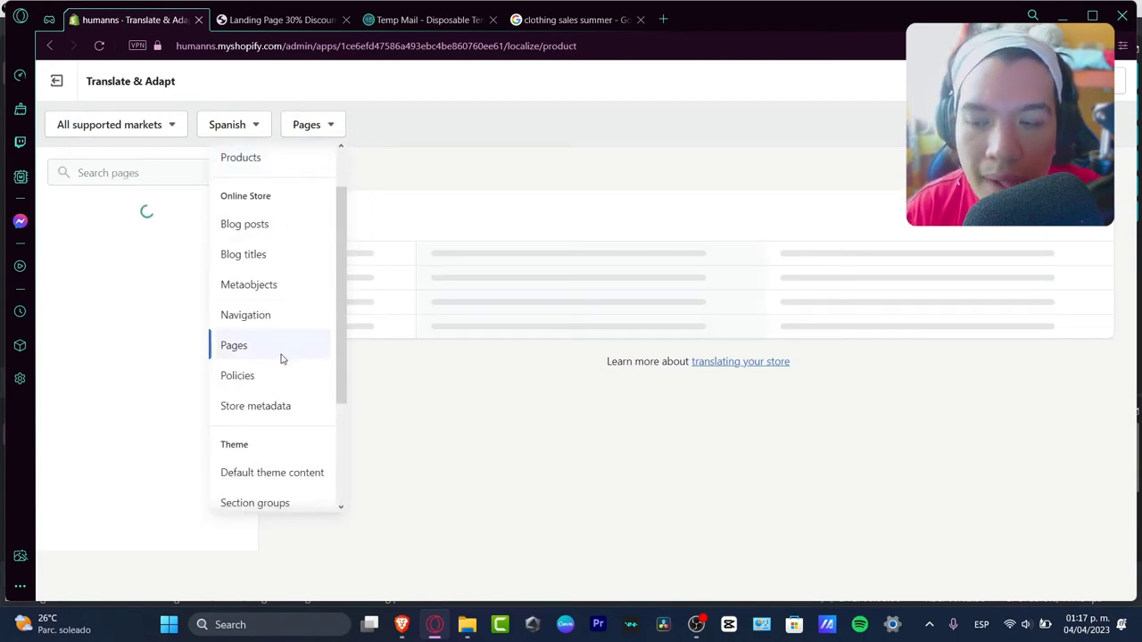
click(139, 258)
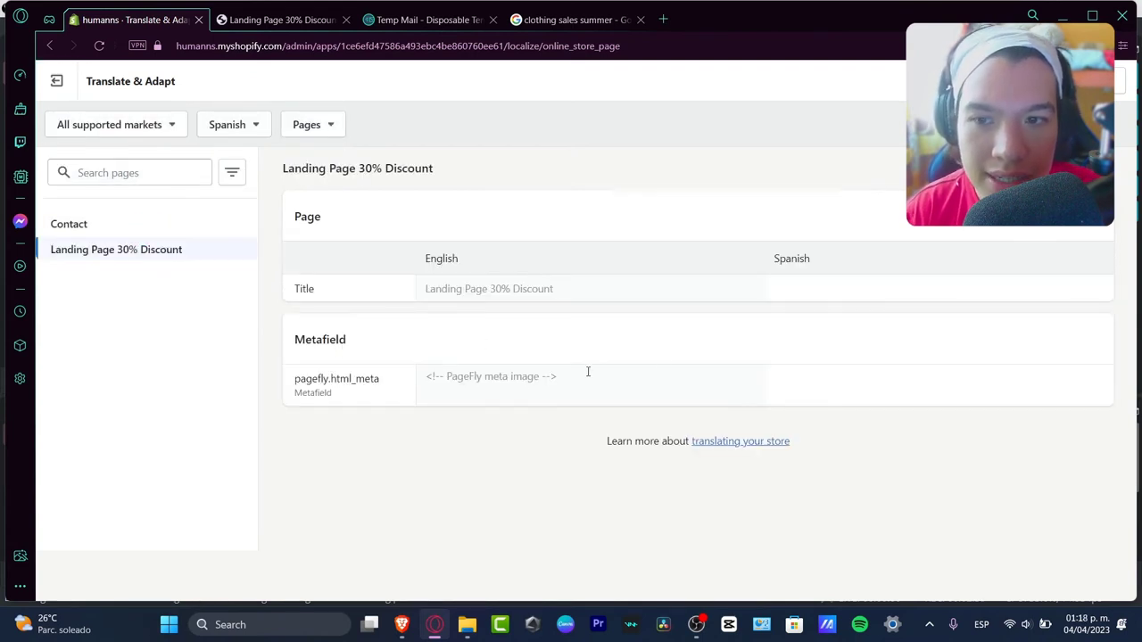
click(892, 289)
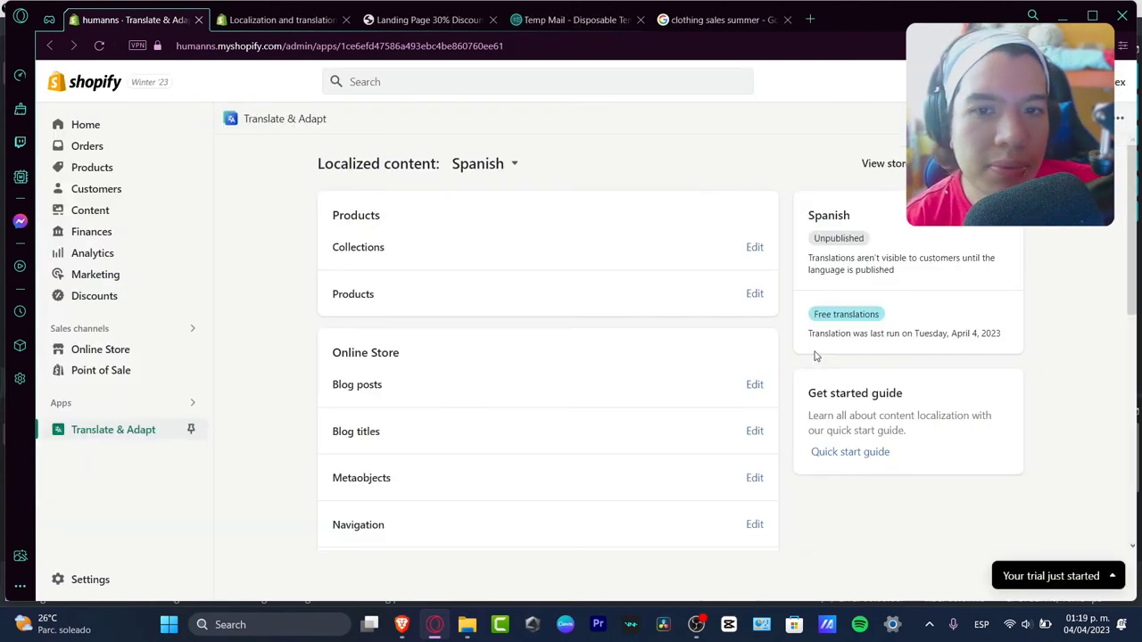
Step: Confirm auto-translating the entire store's content into Spanish
click(846, 314)
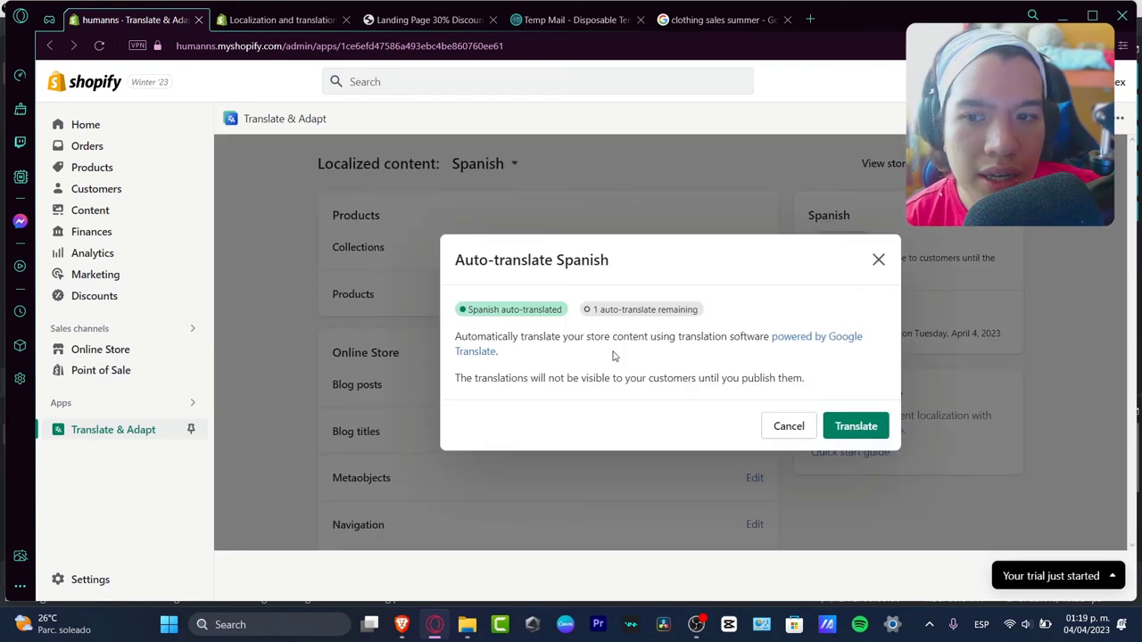
click(843, 426)
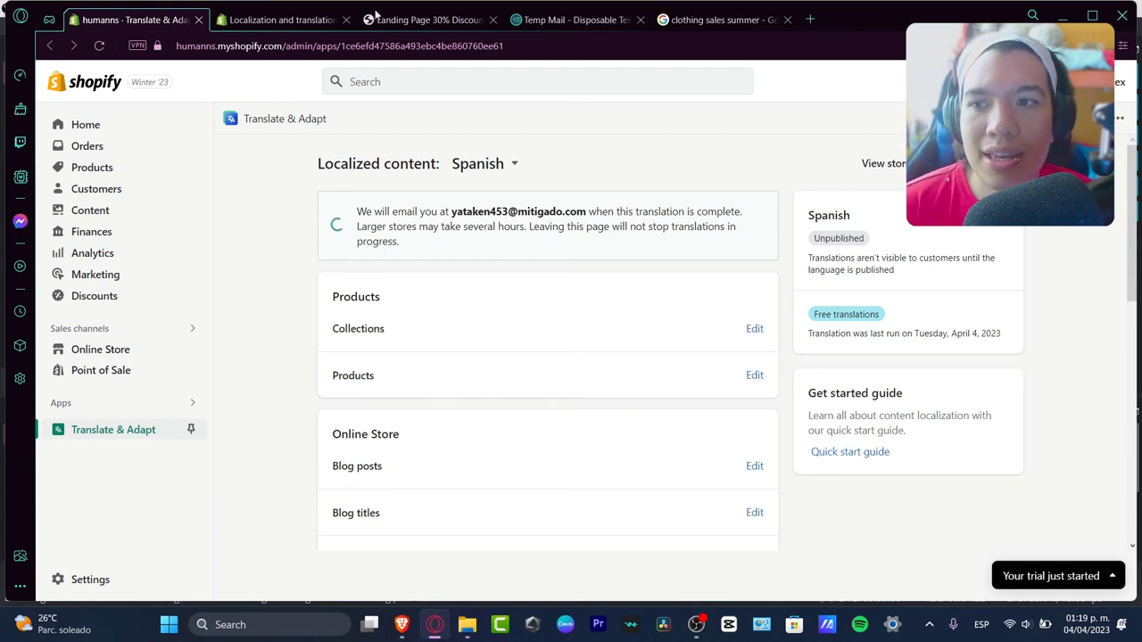
Step: Reload the storefront in Spanish, then review Dawn theme translations like 'Cerrar' and 'Cargando...'
click(443, 20)
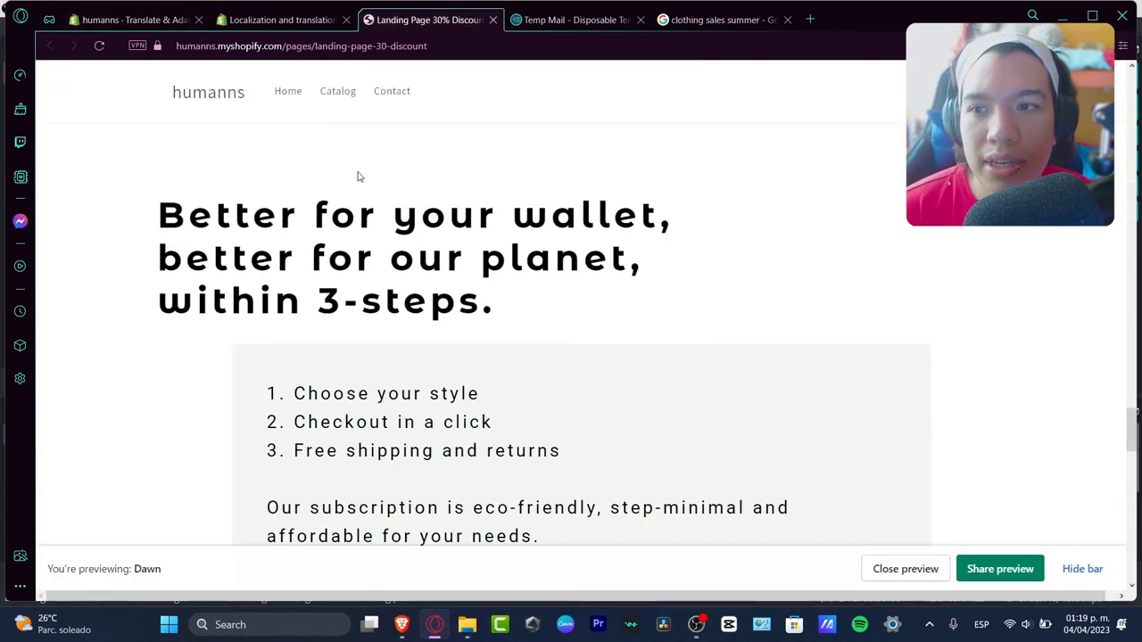
click(101, 45)
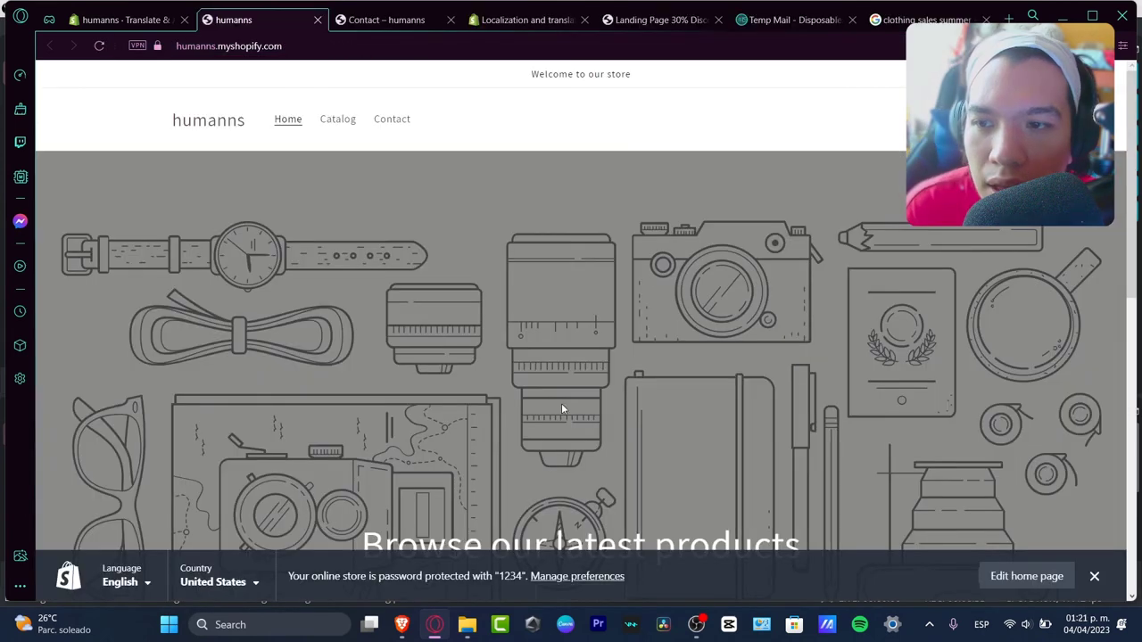
click(138, 582)
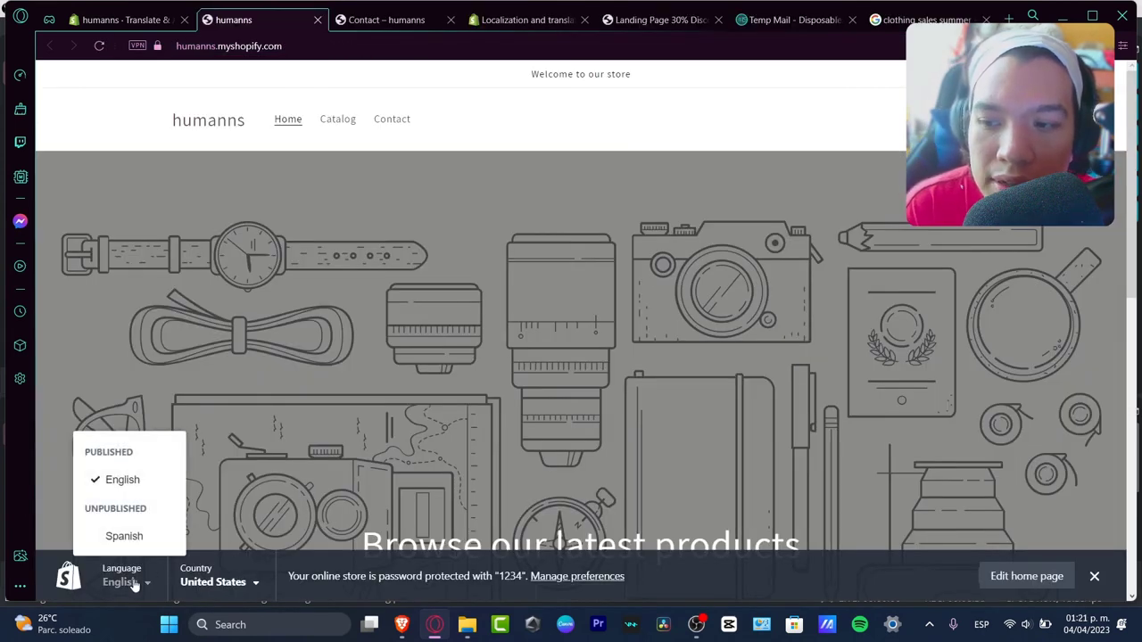
click(125, 536)
scroll(530, 338, down, 5)
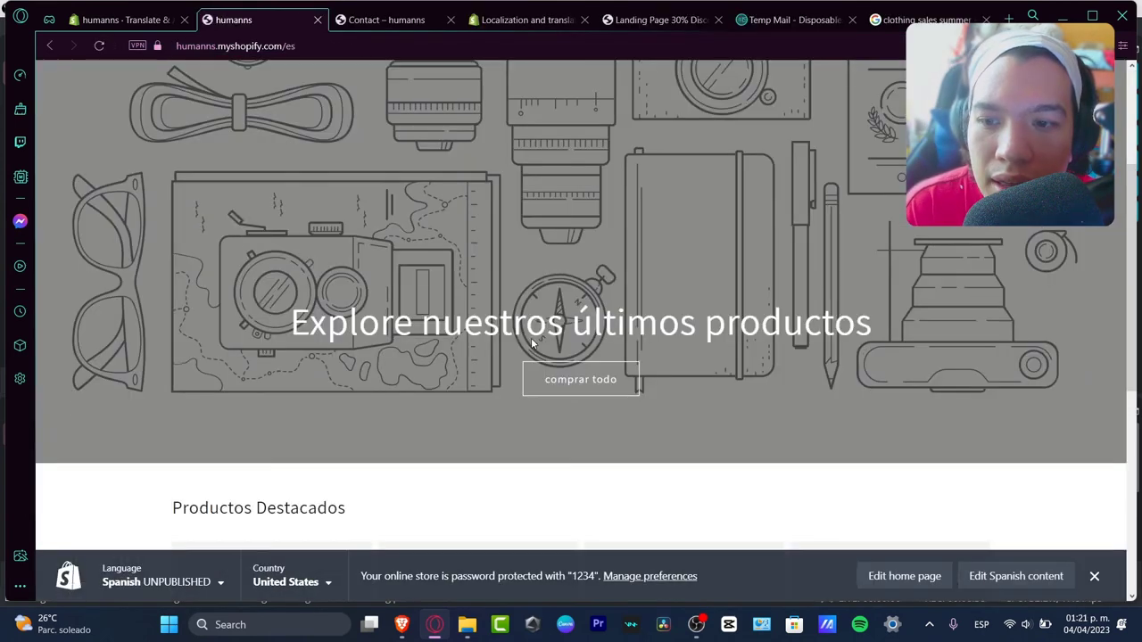
scroll(531, 338, down, 3)
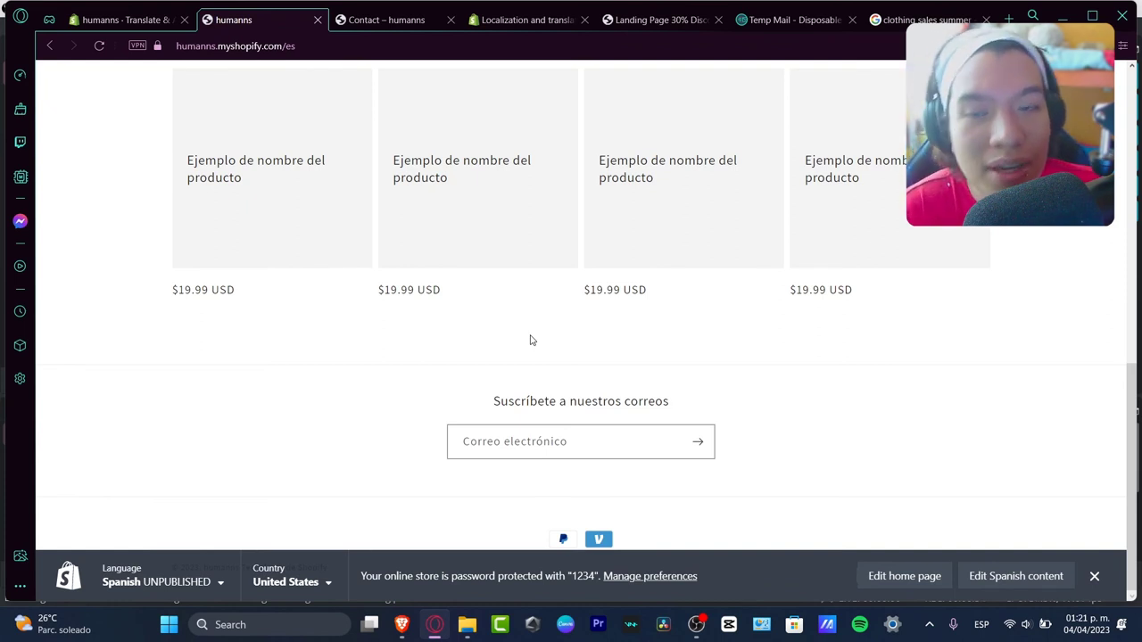
click(98, 19)
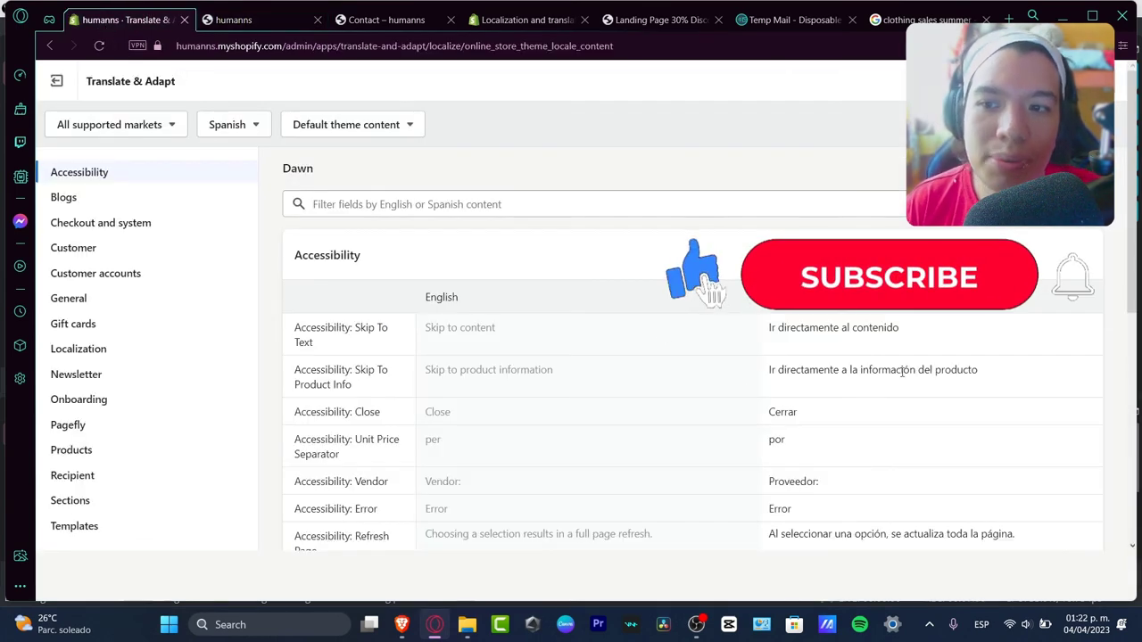
scroll(906, 363, down, 3)
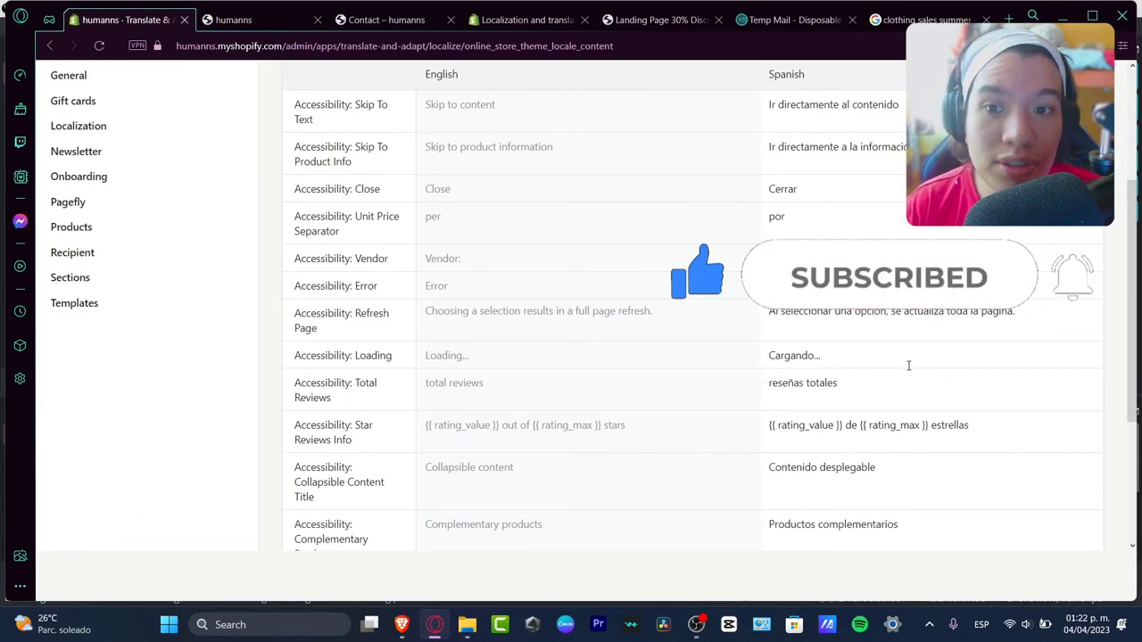